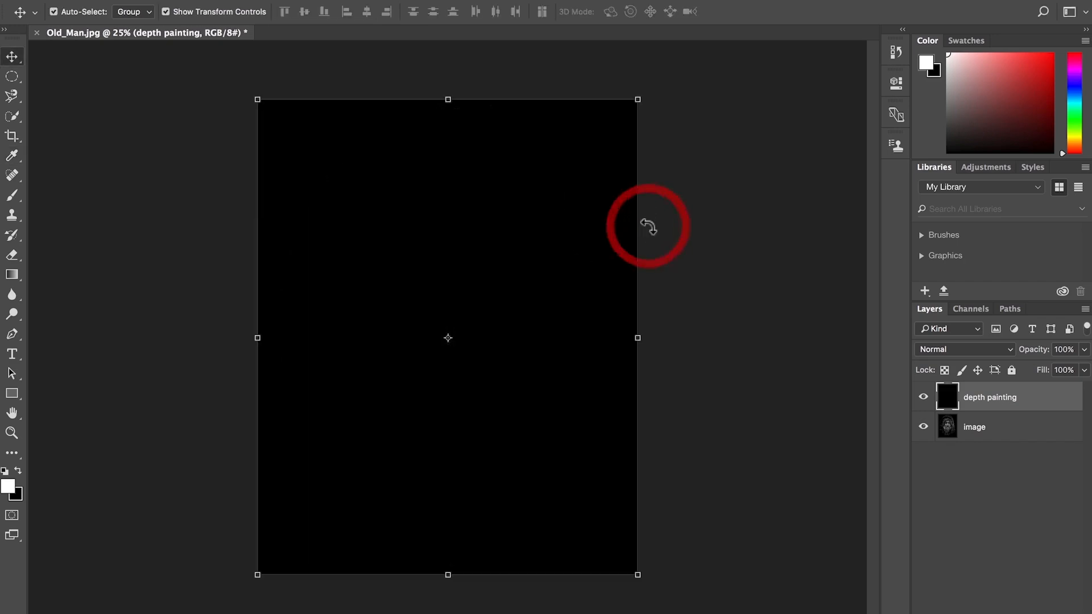
- Set the depth painting layer's opacity to 70% so the portrait beneath can be used as a painting guide
left_click(1068, 350)
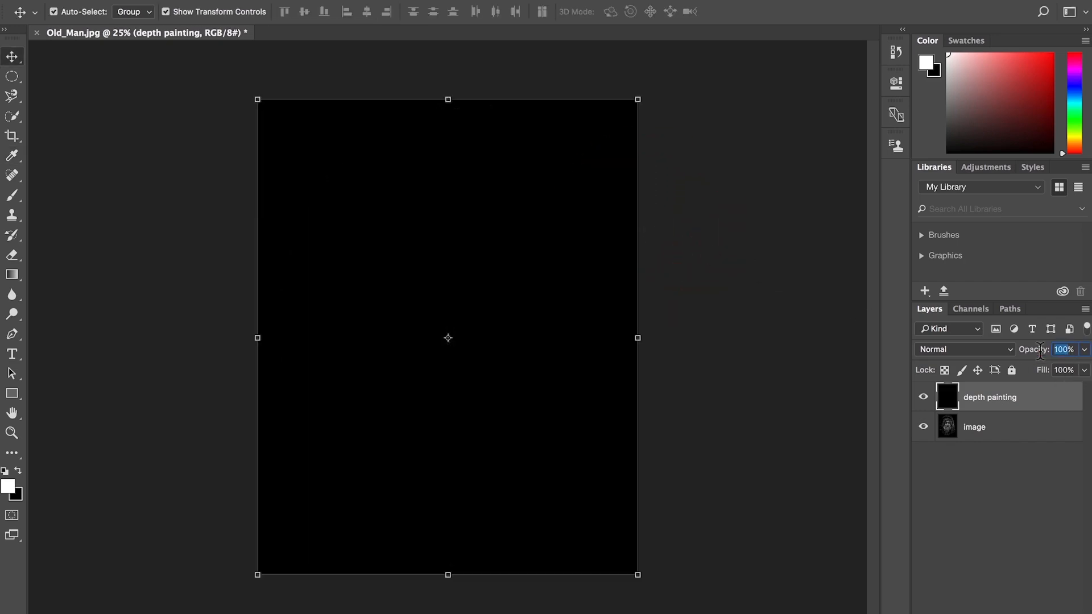
type("70")
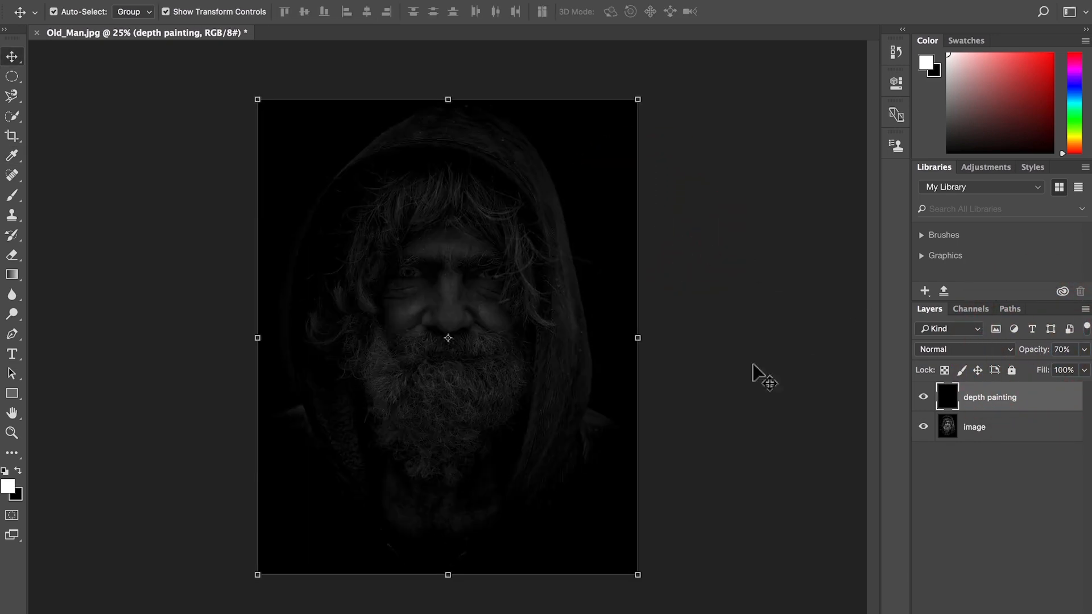
key("ctrl+plus")
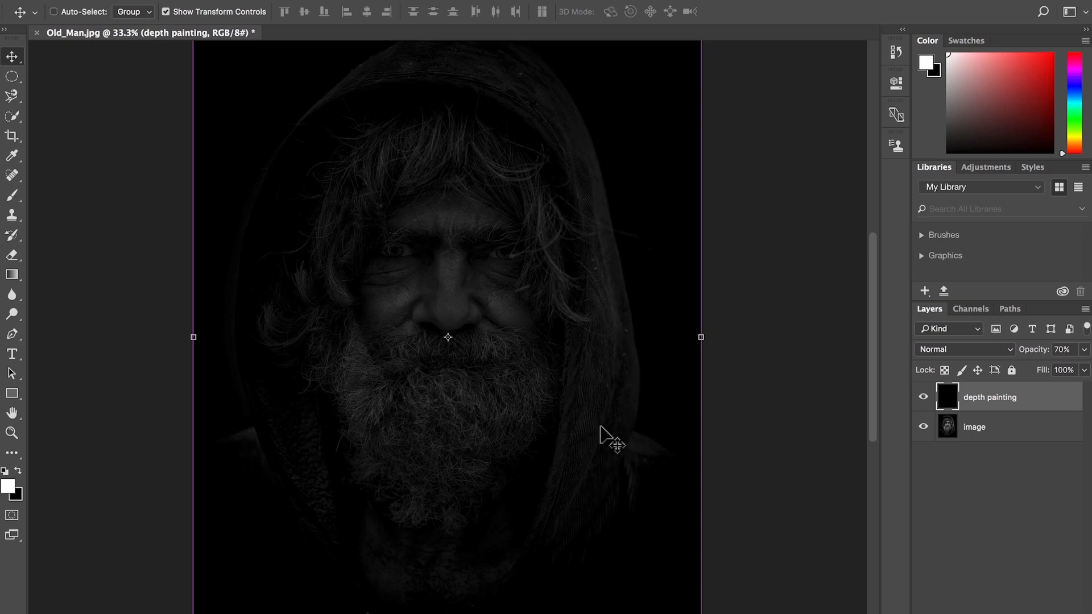
key("ctrl+minus")
- Paint the hooded figure and build up the face and beard area in white with a 500 px brush at 20% opacity
key("b")
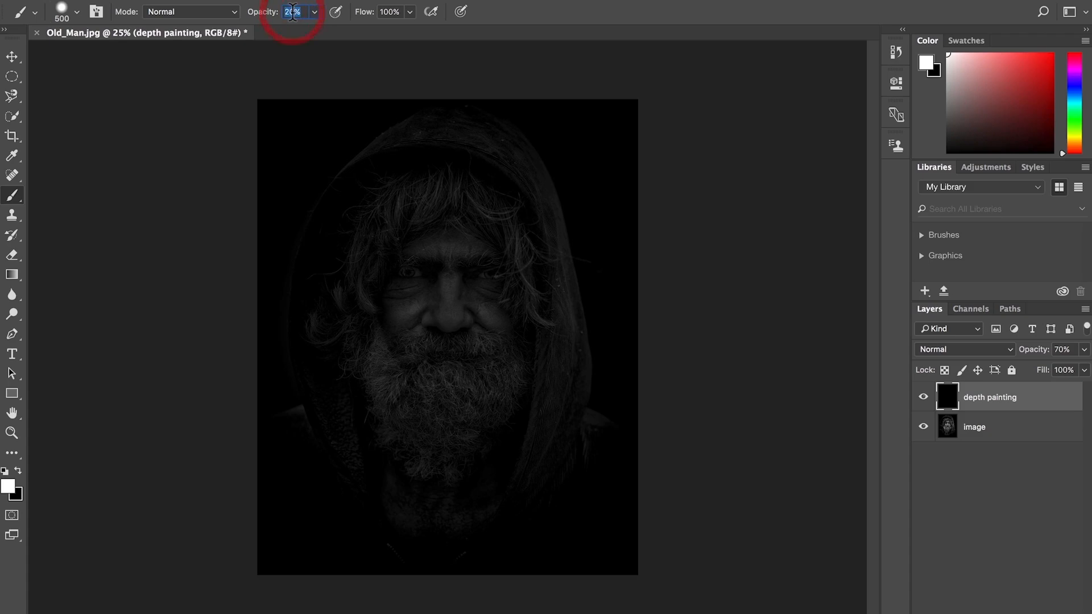
mouse_move(416, 152)
left_mouse_down()
mouse_move(415, 141)
mouse_move(354, 188)
mouse_move(305, 278)
mouse_move(326, 302)
mouse_move(378, 165)
mouse_move(457, 125)
mouse_move(529, 173)
mouse_move(568, 355)
mouse_move(619, 445)
mouse_move(497, 175)
mouse_move(424, 390)
mouse_move(386, 289)
mouse_move(405, 342)
mouse_move(261, 461)
mouse_move(403, 436)
mouse_move(473, 506)
mouse_move(480, 449)
mouse_move(381, 504)
mouse_move(461, 514)
mouse_move(412, 546)
mouse_move(514, 466)
mouse_move(599, 480)
mouse_move(483, 565)
mouse_move(347, 493)
mouse_move(367, 568)
left_mouse_up()
mouse_move(376, 509)
left_mouse_down()
mouse_move(416, 568)
mouse_move(519, 495)
mouse_move(563, 432)
mouse_move(572, 366)
mouse_move(555, 256)
mouse_move(517, 153)
mouse_move(434, 117)
mouse_move(361, 171)
mouse_move(303, 281)
mouse_move(312, 432)
mouse_move(427, 524)
mouse_move(534, 398)
mouse_move(412, 165)
mouse_move(395, 470)
mouse_move(412, 190)
mouse_move(409, 264)
mouse_move(390, 288)
mouse_move(432, 446)
mouse_move(382, 387)
mouse_move(451, 453)
mouse_move(503, 363)
mouse_move(516, 300)
mouse_move(493, 221)
mouse_move(378, 188)
mouse_move(334, 284)
mouse_move(358, 353)
mouse_move(398, 271)
mouse_move(438, 415)
mouse_move(373, 361)
mouse_move(397, 348)
mouse_move(437, 372)
left_mouse_up()
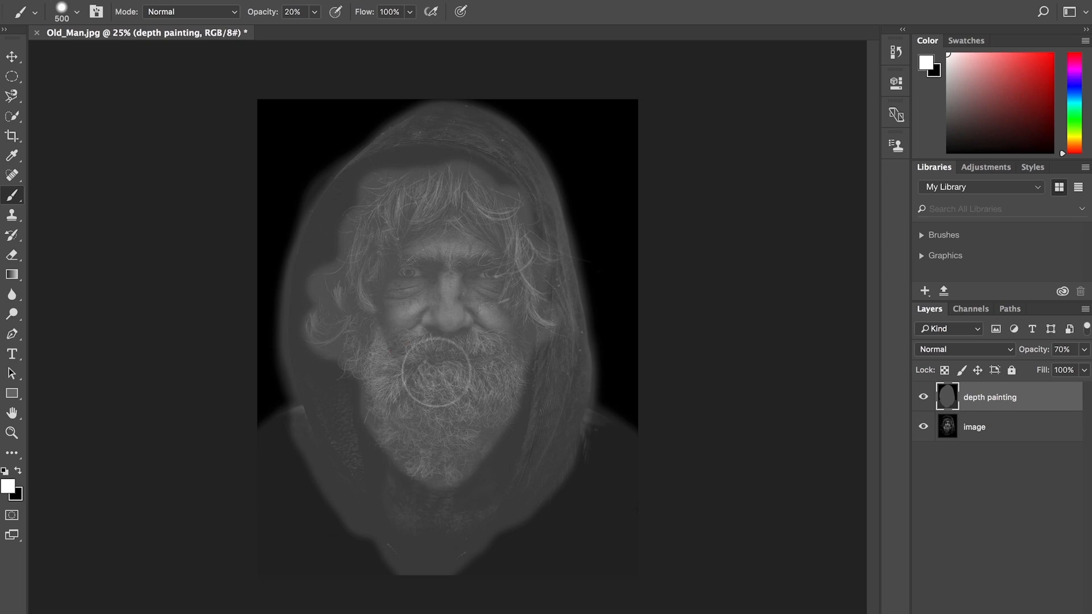
- Lighten the hood's side folds and rim on the depth painting, reducing the brush from 250 px to 125 px along the thin edge
key("bracketleft")
key("bracketleft")
key("bracketleft")
mouse_move(515, 491)
left_mouse_down()
mouse_move(543, 358)
mouse_move(522, 484)
left_mouse_up()
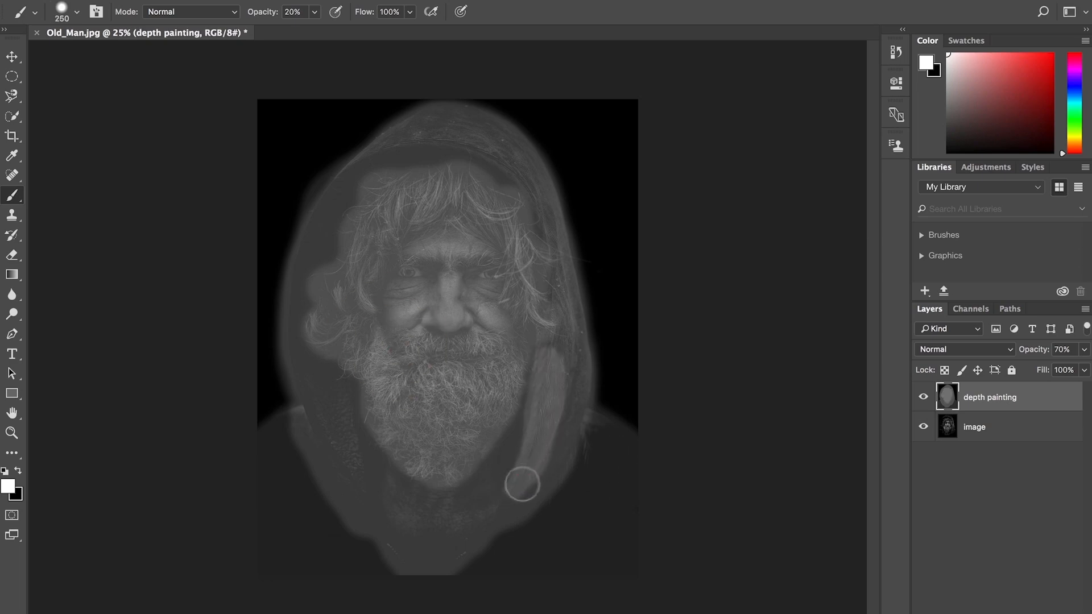
mouse_move(361, 480)
left_mouse_down()
mouse_move(317, 370)
mouse_move(344, 382)
mouse_move(352, 469)
mouse_move(320, 365)
left_mouse_up()
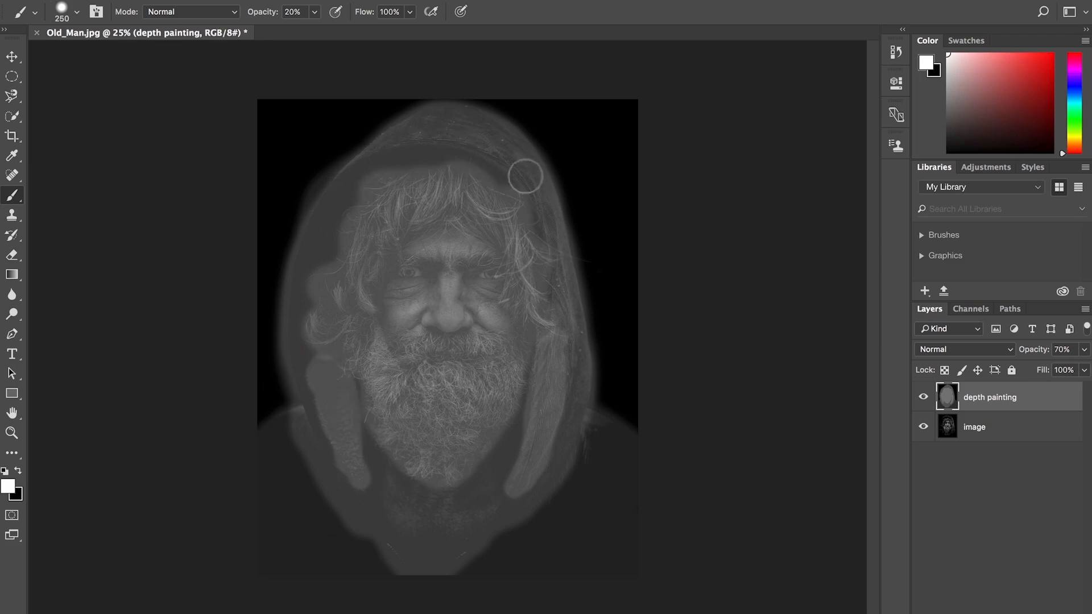
mouse_move(521, 175)
left_mouse_down()
mouse_move(432, 142)
mouse_move(445, 135)
mouse_move(533, 185)
mouse_move(543, 214)
mouse_move(381, 146)
mouse_move(325, 199)
left_mouse_up()
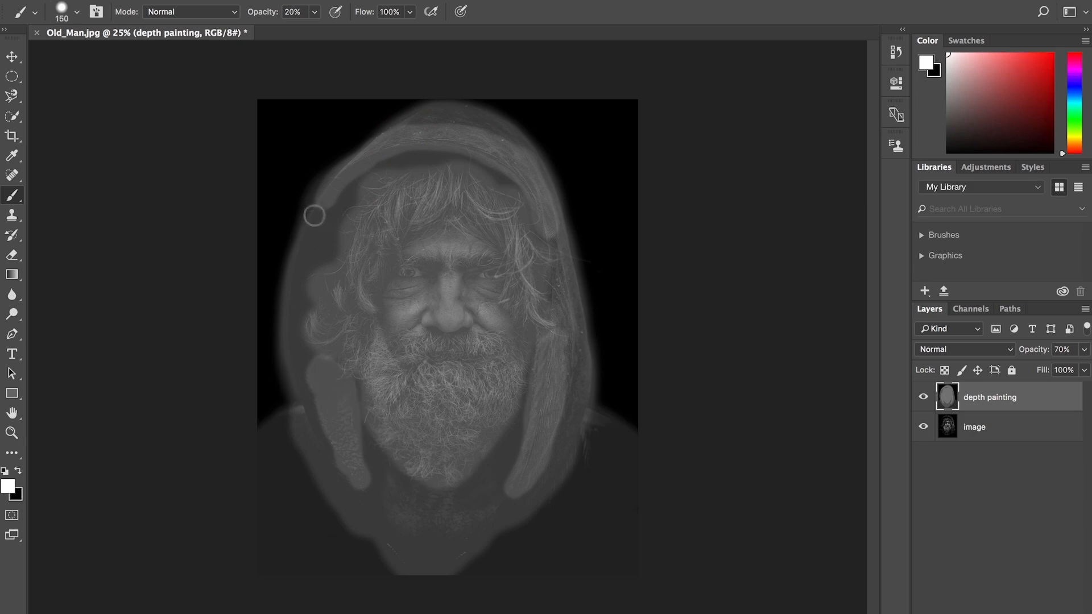
mouse_move(305, 232)
left_mouse_down()
mouse_move(288, 312)
mouse_move(297, 391)
left_mouse_up()
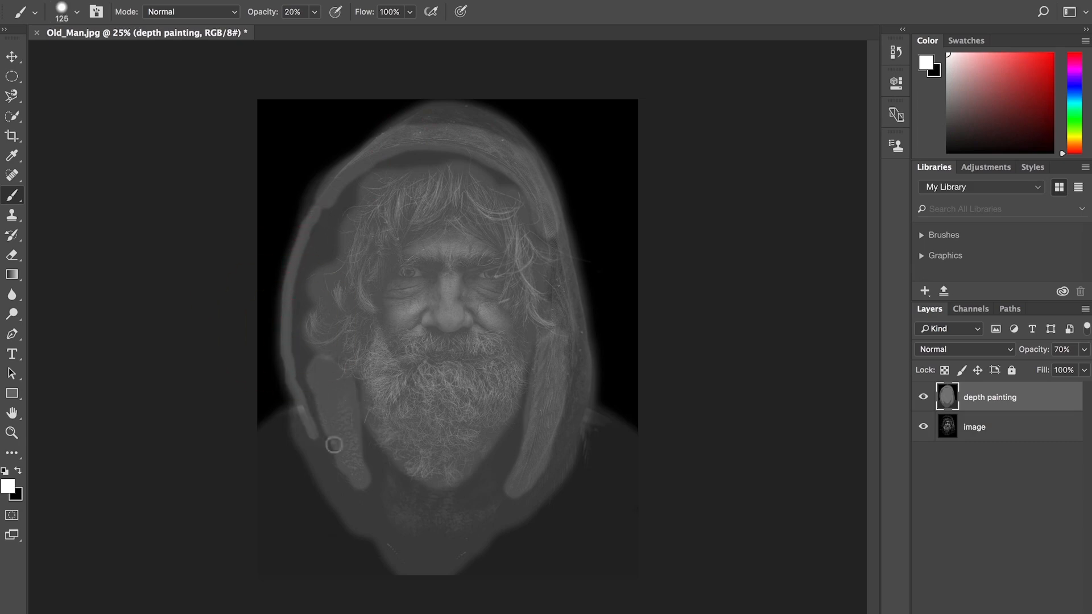
- Paint the hair, beard and nose progressively lighter with a larger white brush, and return the depth painting layer to 100% opacity
key("bracketright")
key("bracketright")
mouse_move(435, 355)
left_mouse_down()
mouse_move(401, 361)
mouse_move(509, 358)
mouse_move(454, 467)
mouse_move(413, 458)
mouse_move(382, 419)
mouse_move(395, 371)
mouse_move(485, 376)
mouse_move(408, 404)
mouse_move(396, 395)
mouse_move(492, 375)
mouse_move(464, 354)
mouse_move(377, 368)
mouse_move(365, 347)
mouse_move(336, 335)
mouse_move(381, 236)
mouse_move(365, 230)
mouse_move(377, 212)
mouse_move(389, 226)
mouse_move(465, 207)
mouse_move(437, 187)
mouse_move(503, 209)
mouse_move(485, 213)
mouse_move(511, 230)
mouse_move(539, 318)
mouse_move(526, 262)
mouse_move(436, 227)
mouse_move(450, 236)
mouse_move(403, 239)
mouse_move(450, 247)
mouse_move(434, 319)
mouse_move(458, 320)
mouse_move(452, 273)
left_mouse_up()
key("bracketleft")
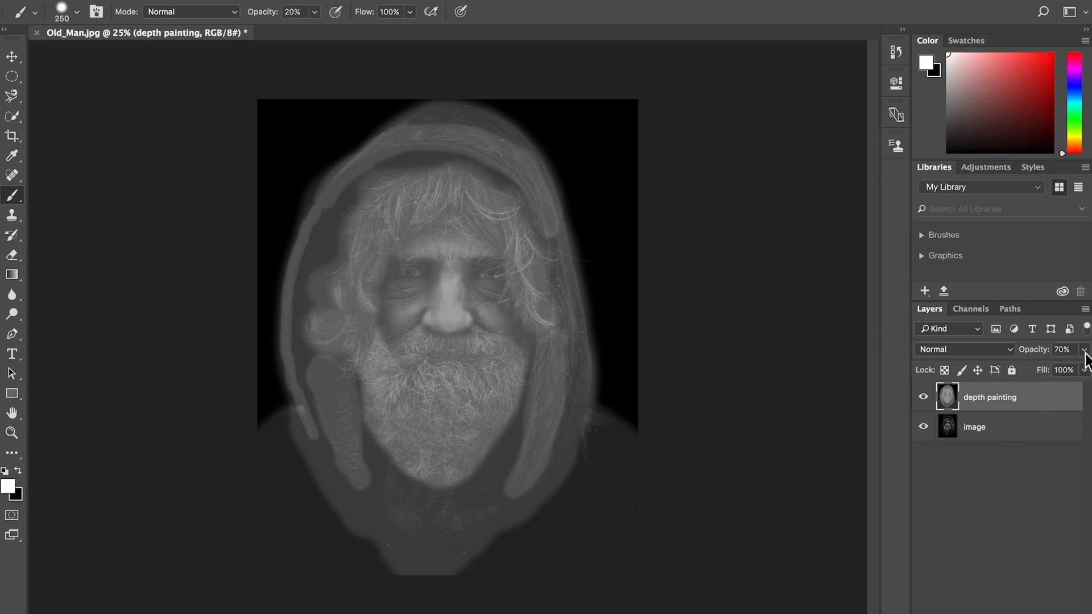
left_click(1084, 349)
left_click_drag(1062, 369, 1085, 370)
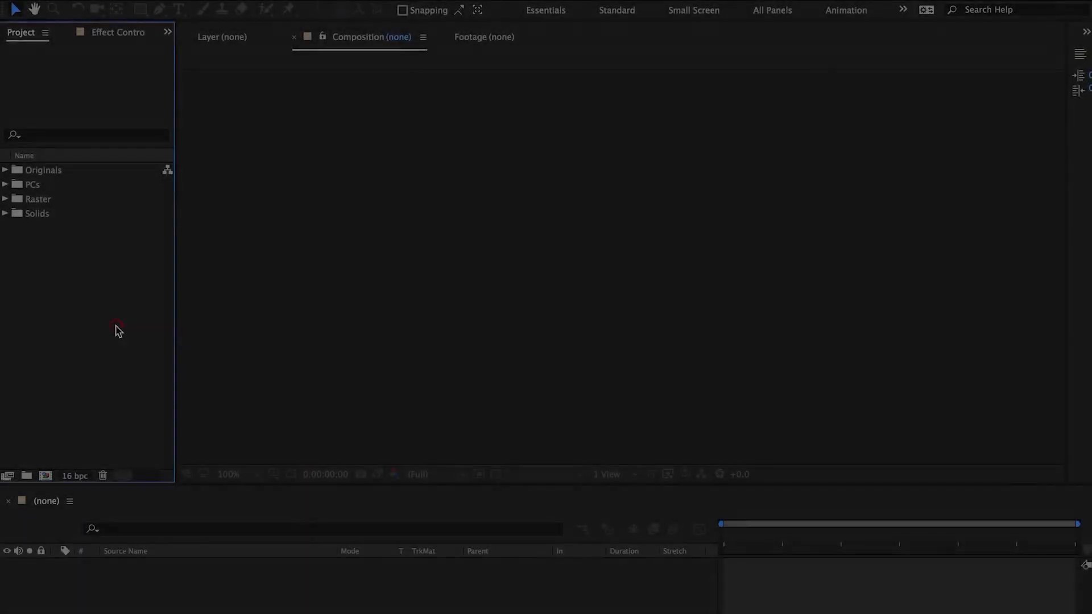
- Switch to After Effects and import Old_Man_02.psd as Composition – Retain Layer Sizes
double_click(116, 327)
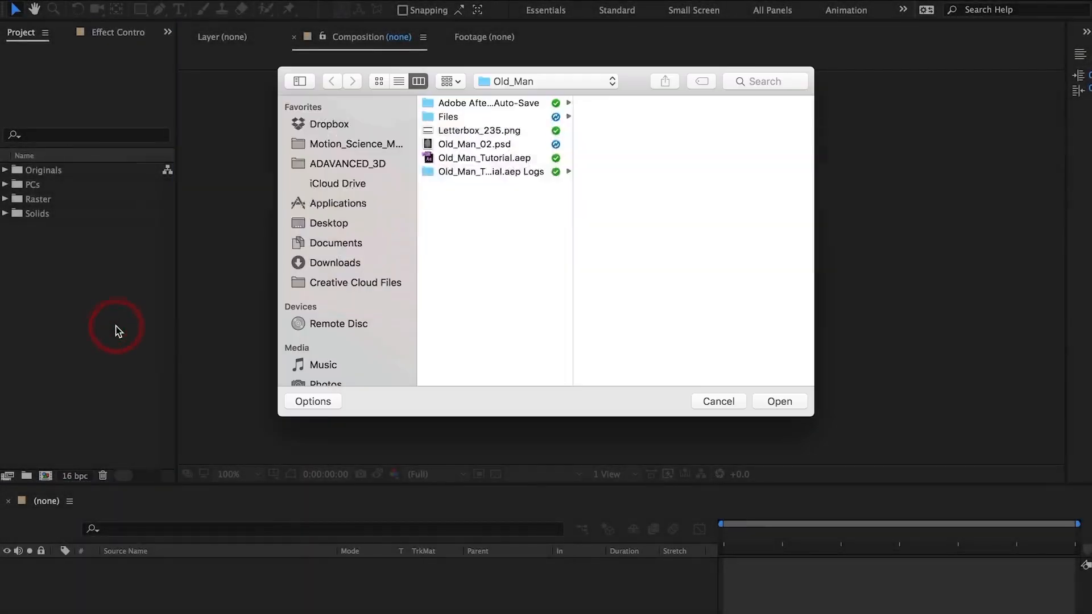
left_click(447, 146)
left_click(778, 401)
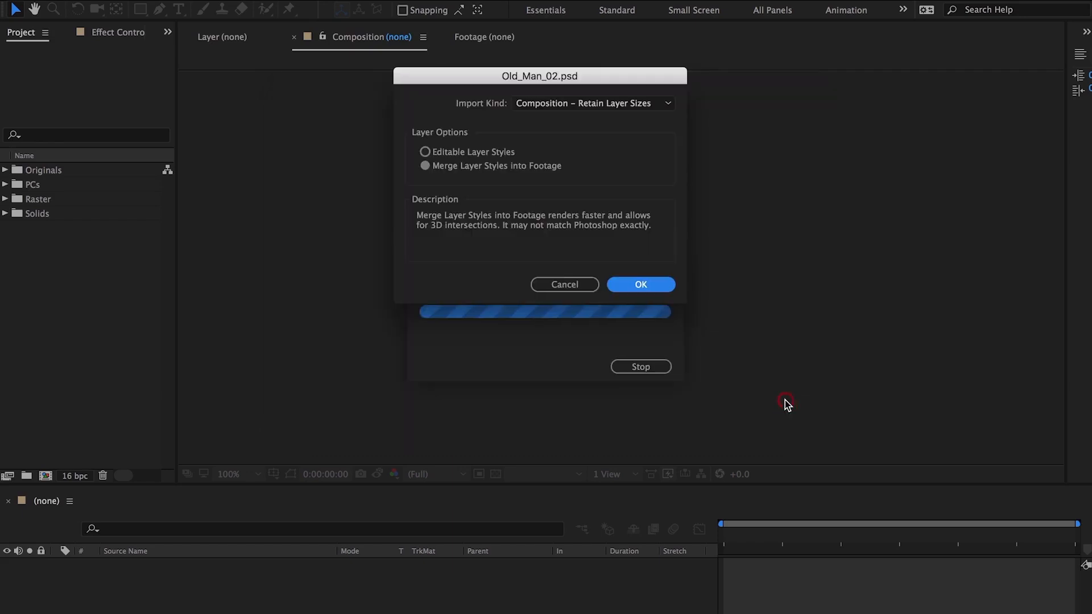
left_click(549, 102)
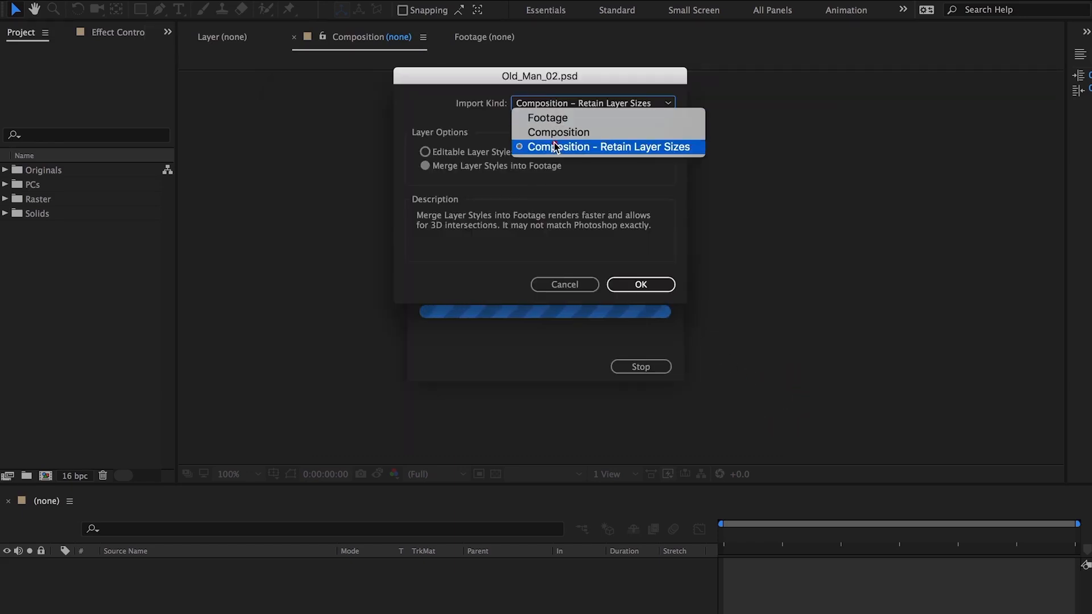
left_click(554, 145)
left_click(643, 284)
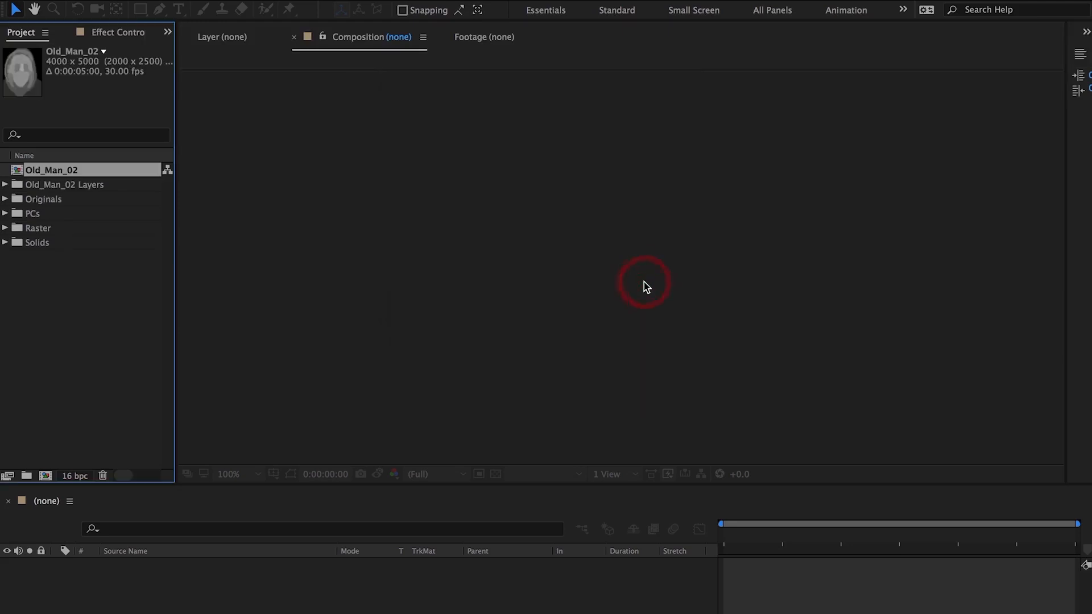
- Open the Old_Man_02 composition and rename it Old_Man_Composite
double_click(17, 172)
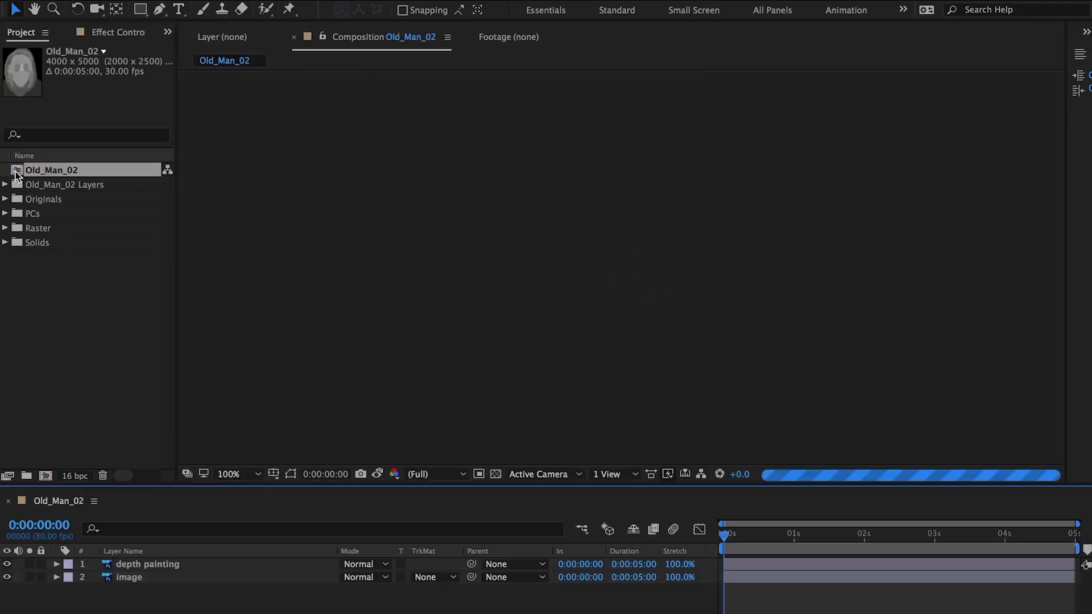
key("ctrl+k")
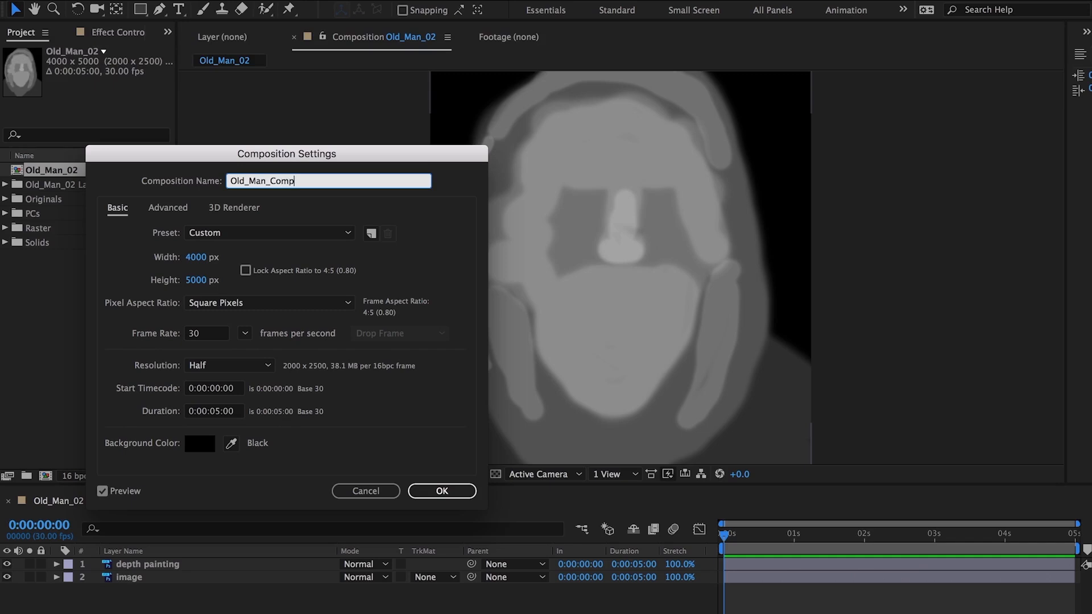
key("Return")
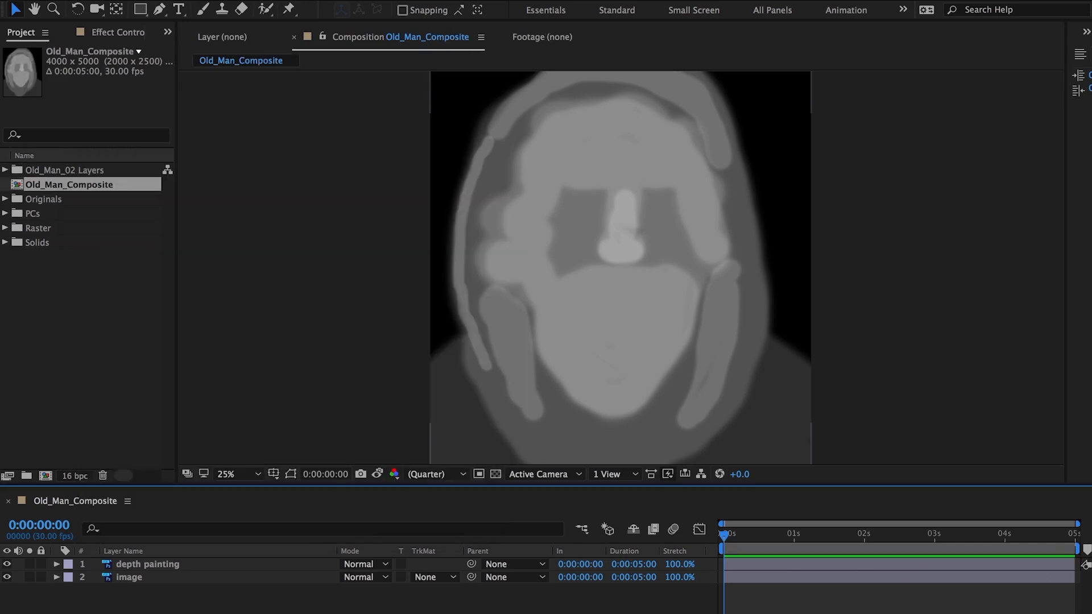
- Make the depth painting and image layers 3D and enable motion blur for both layers and the composition
key("F4")
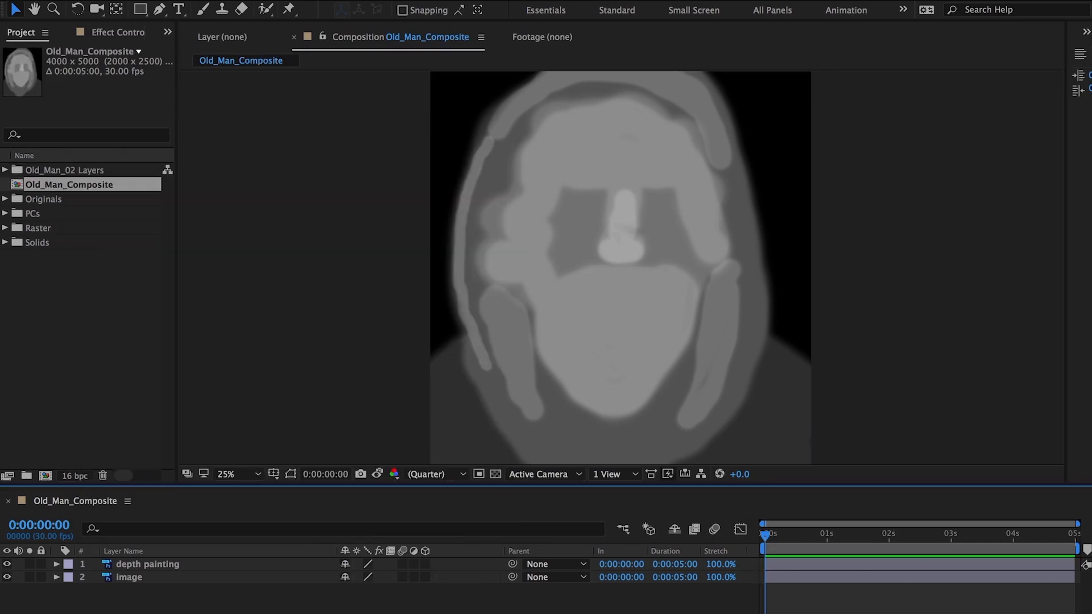
left_click(425, 577)
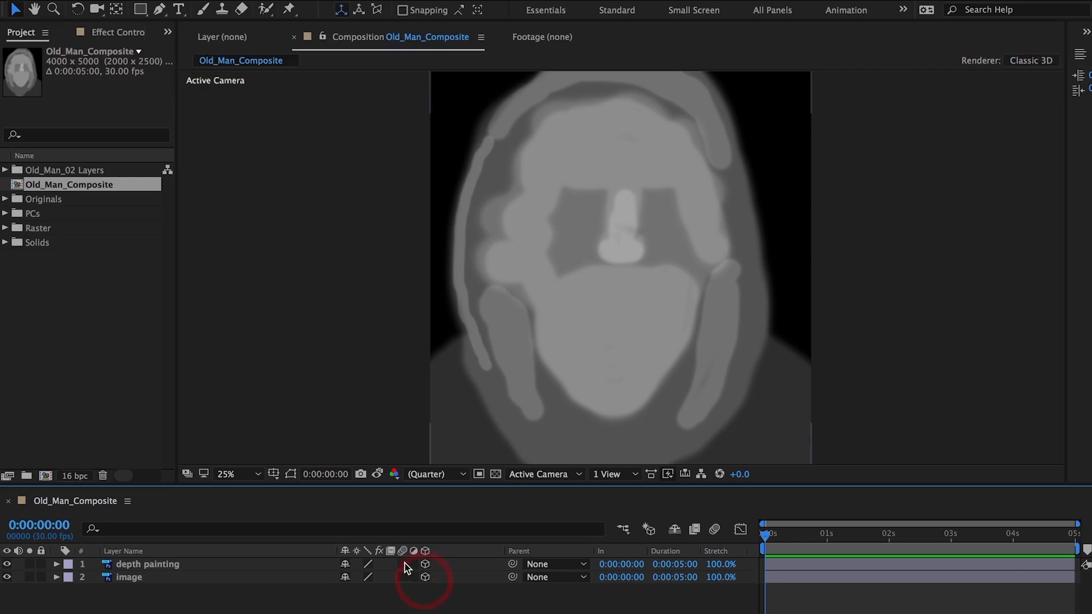
left_click(402, 576)
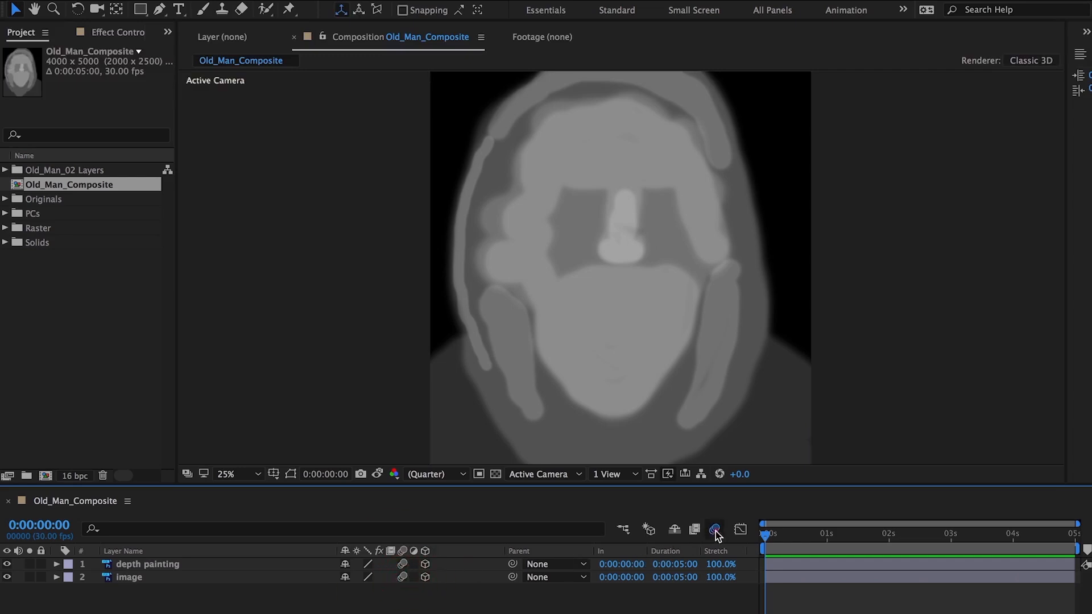
- Pre-compose the depth painting layer as "depth painting PC", leaving all attributes in Old_Man_Composite, and hide the resulting layer
left_click(181, 565)
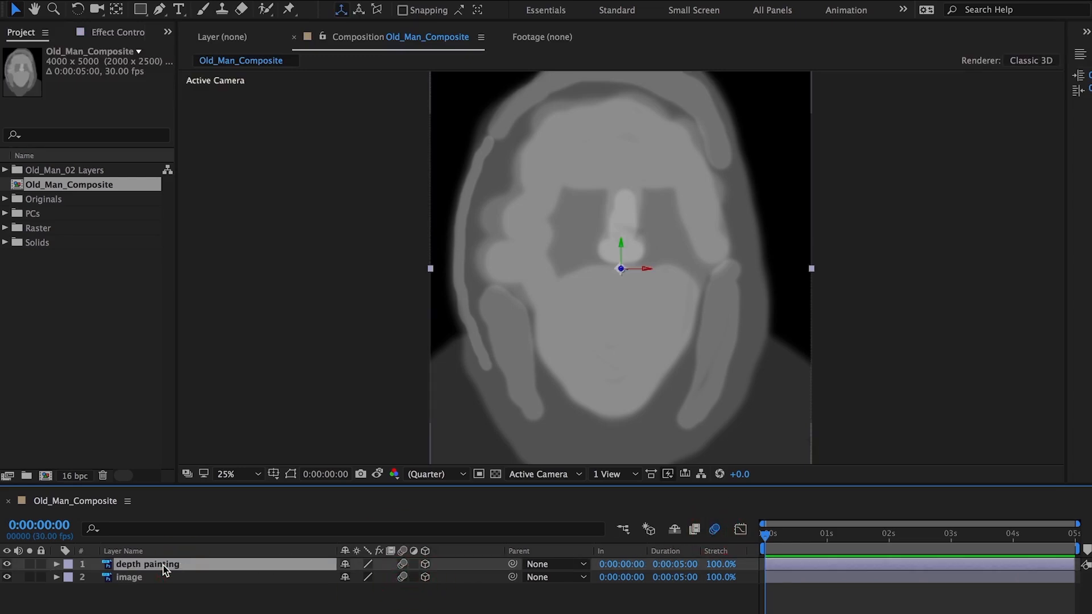
right_click(164, 569)
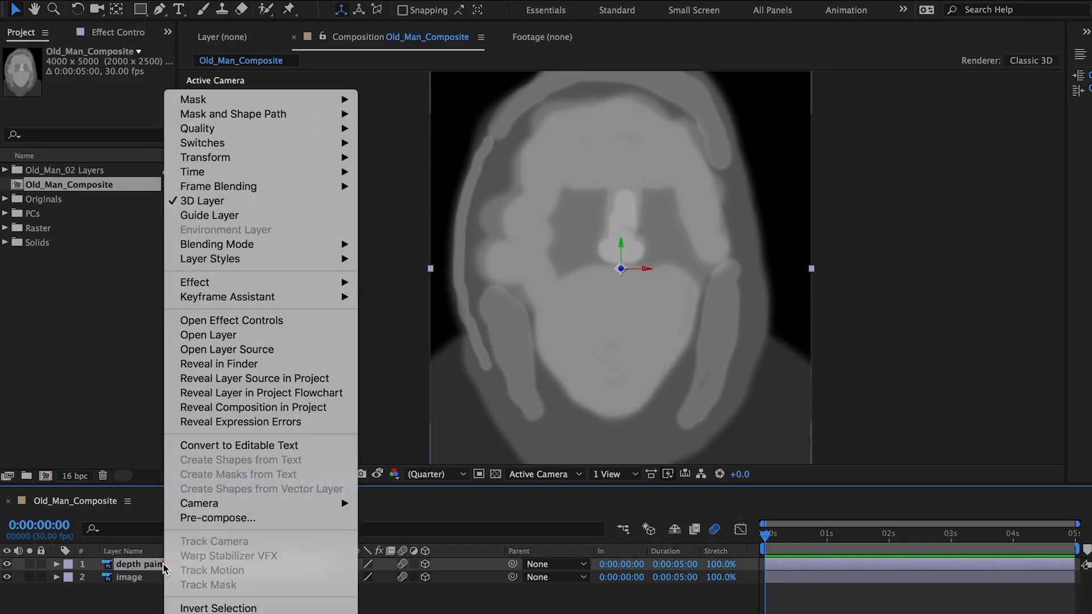
left_click(206, 517)
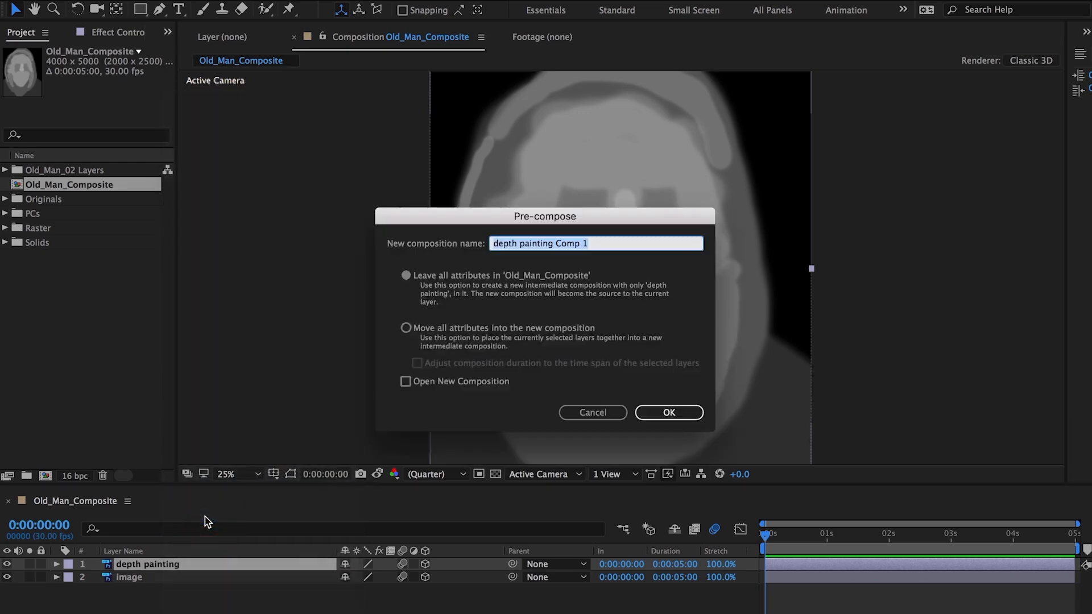
key("Right")
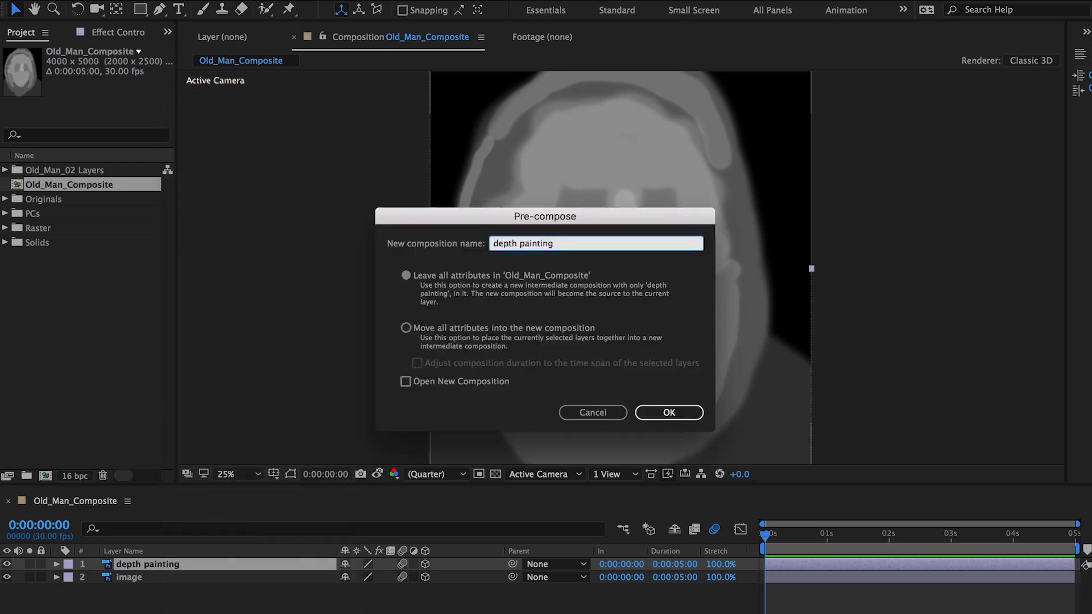
left_click(668, 413)
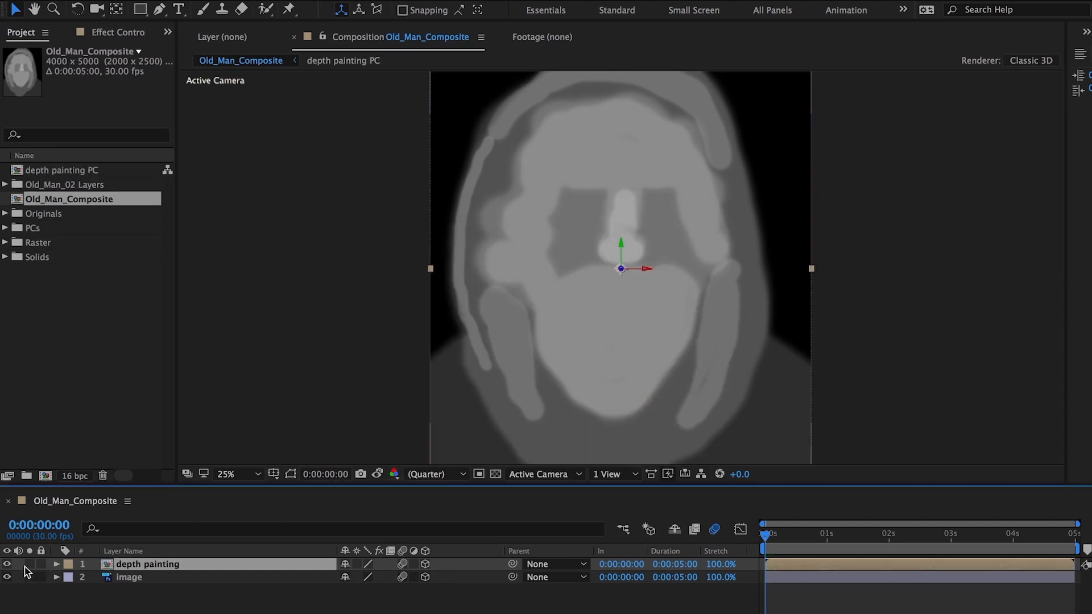
left_click(7, 564)
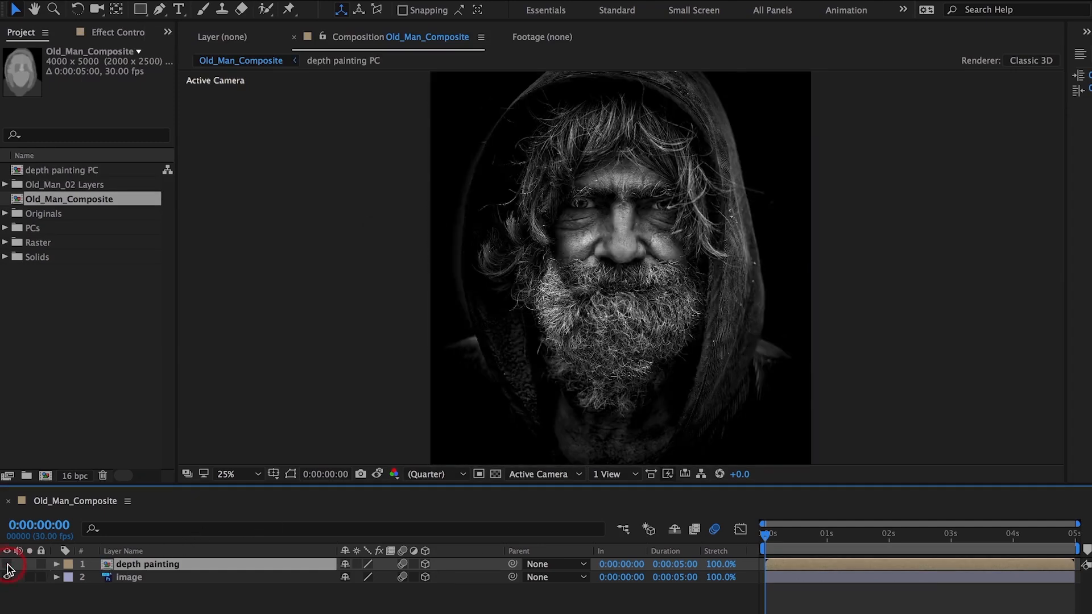
- Open the depth painting PC composition and apply a Gaussian Blur effect to its depth painting layer
double_click(106, 567)
left_click(147, 565)
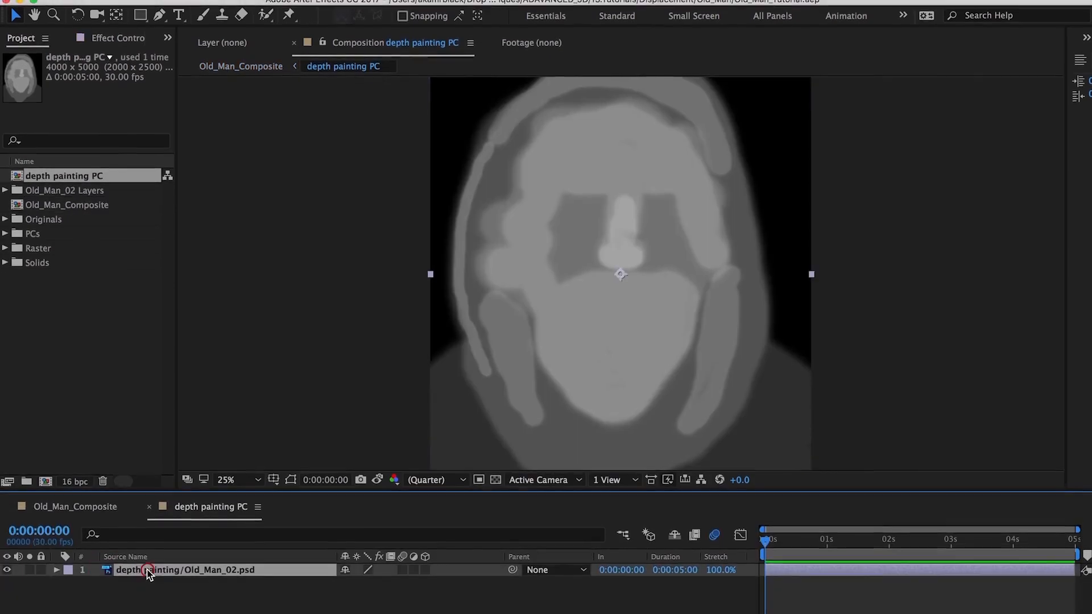
left_click(333, 8)
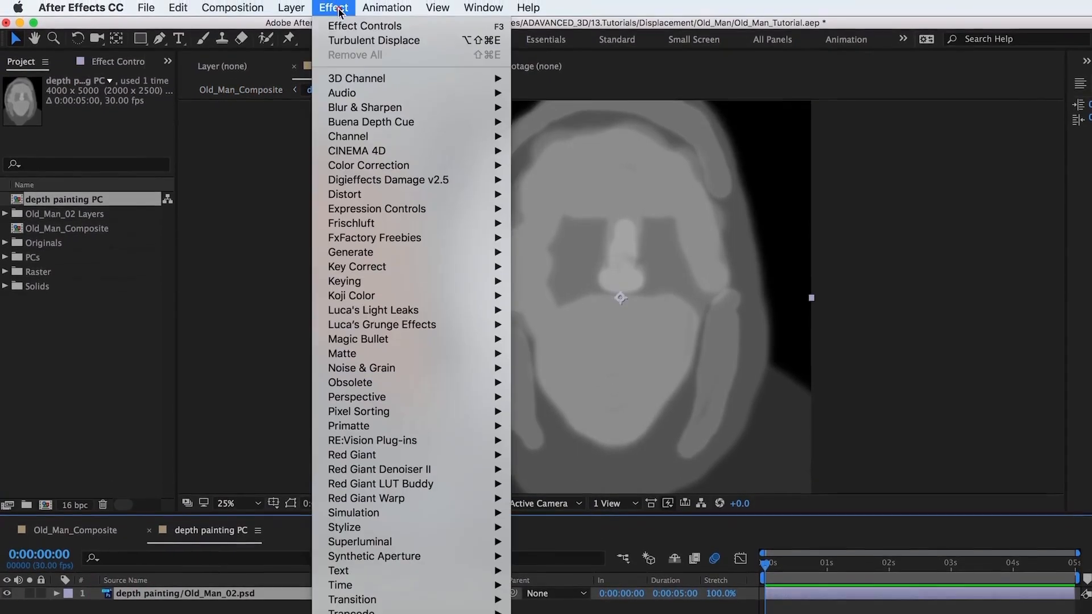
mouse_move(359, 112)
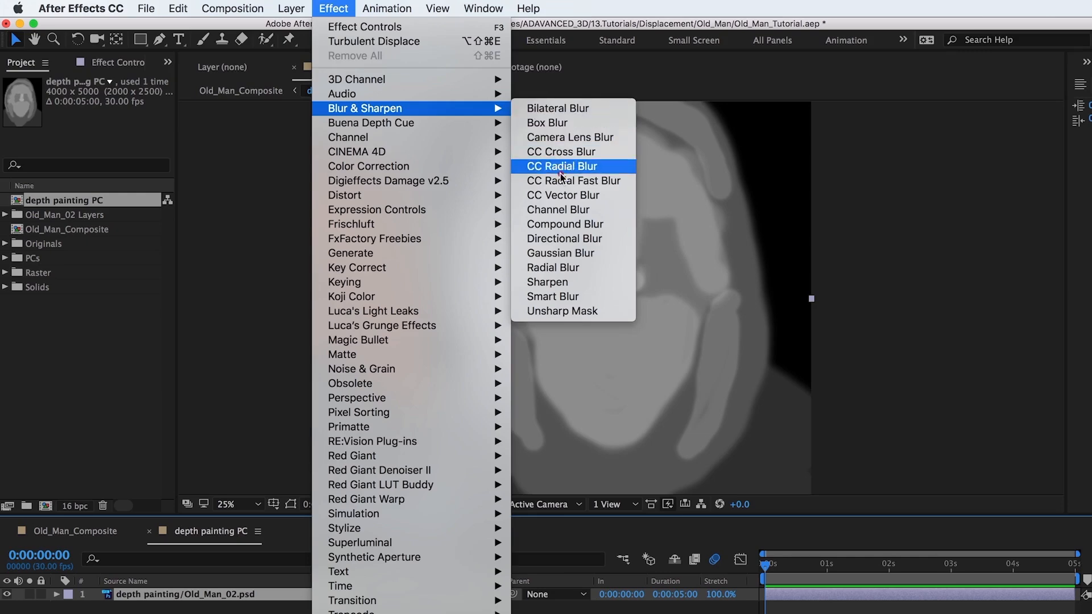
left_click(564, 252)
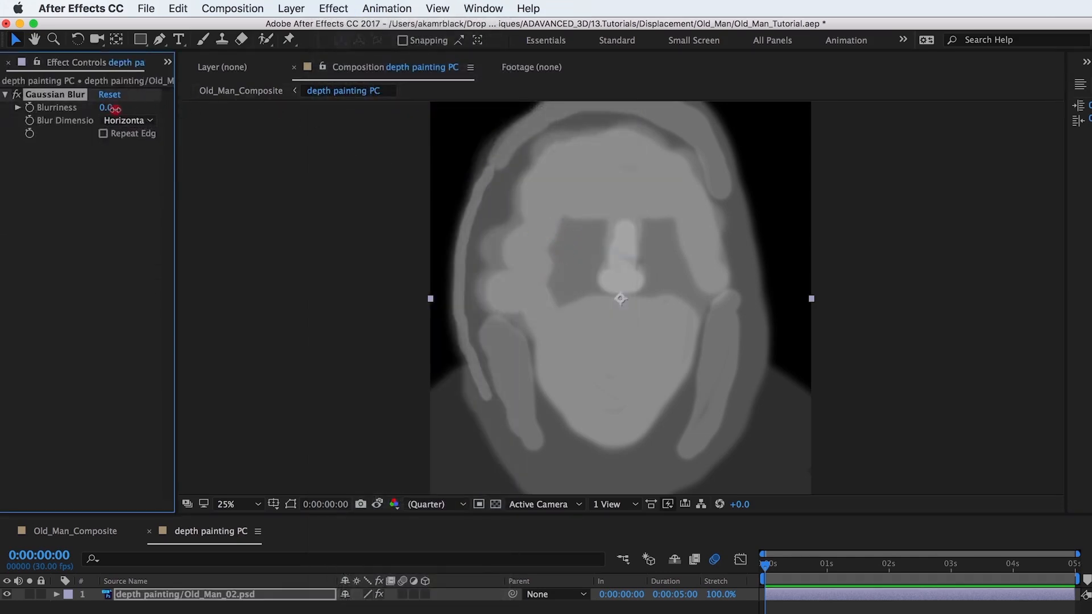
- Set the Gaussian Blur's Blurriness to 155.3 to soften the depth painting
left_click_drag(116, 108, 211, 110)
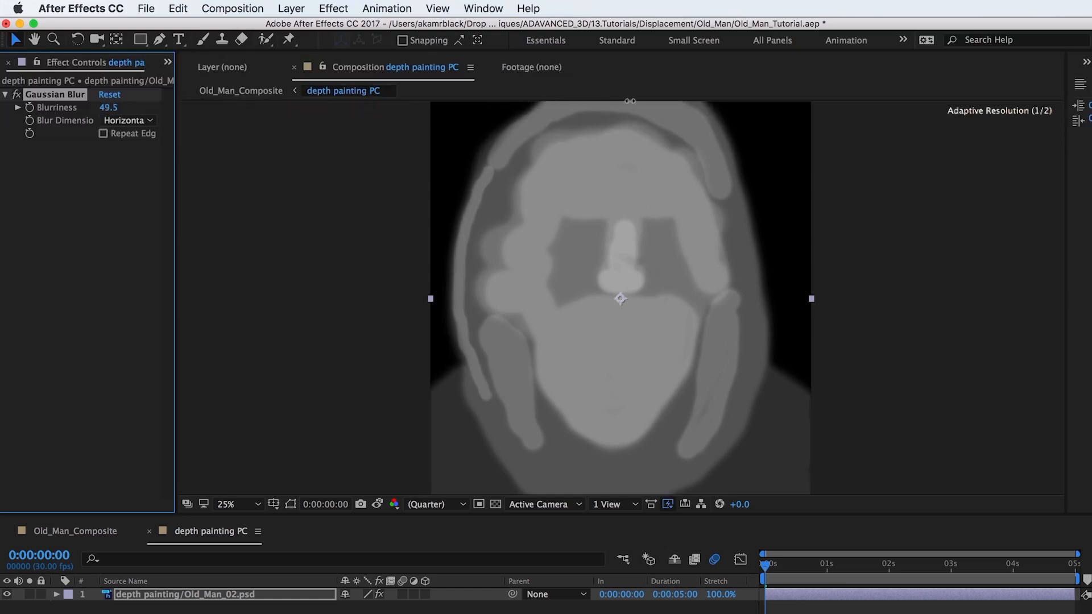
left_click_drag(658, 107, 650, 112)
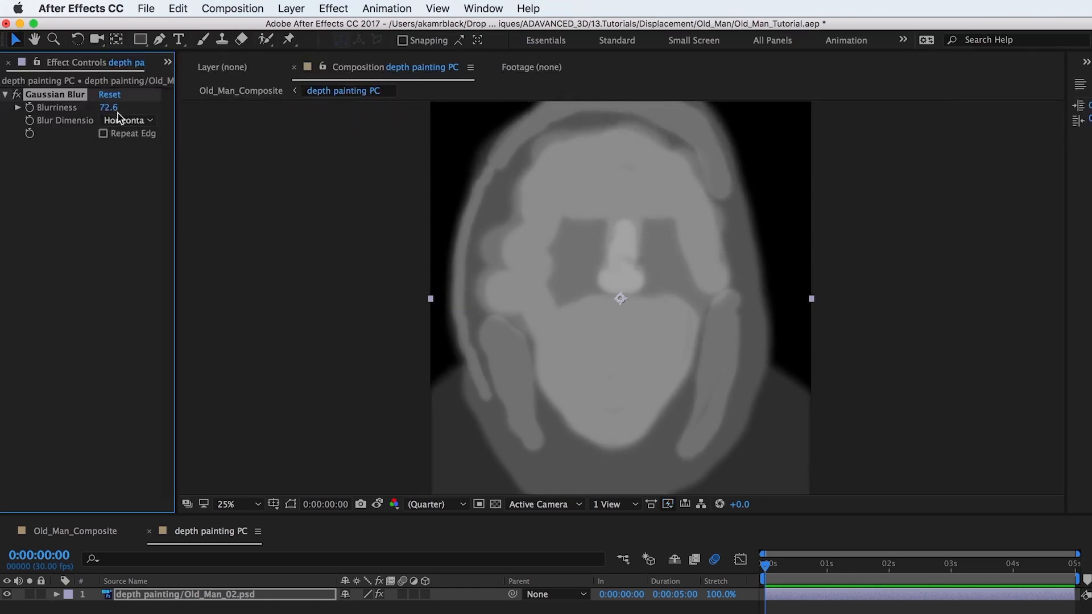
left_click_drag(130, 107, 549, 119)
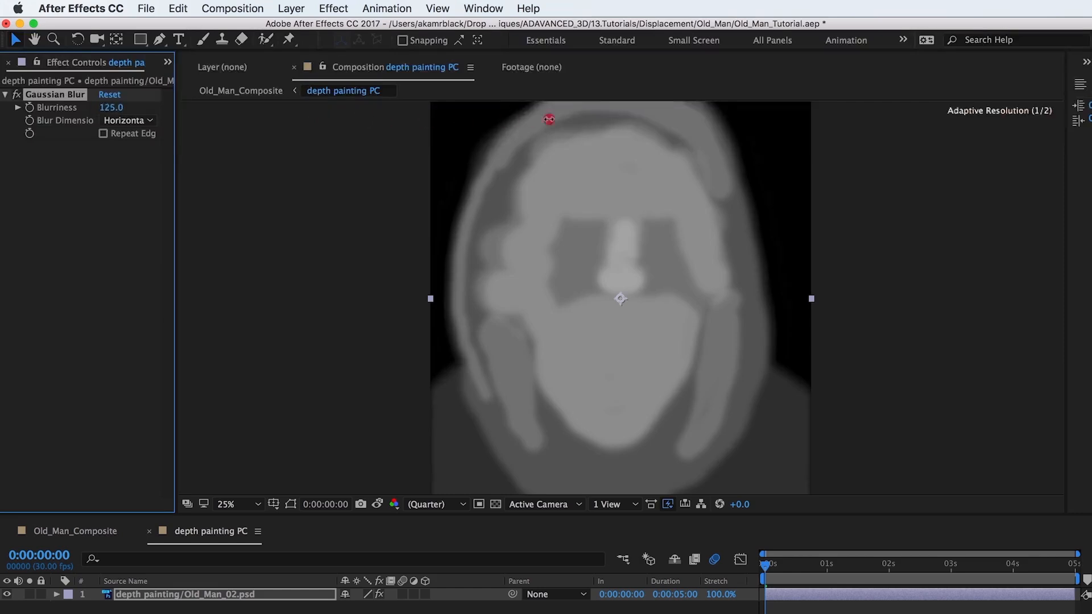
left_click_drag(913, 118, 755, 125)
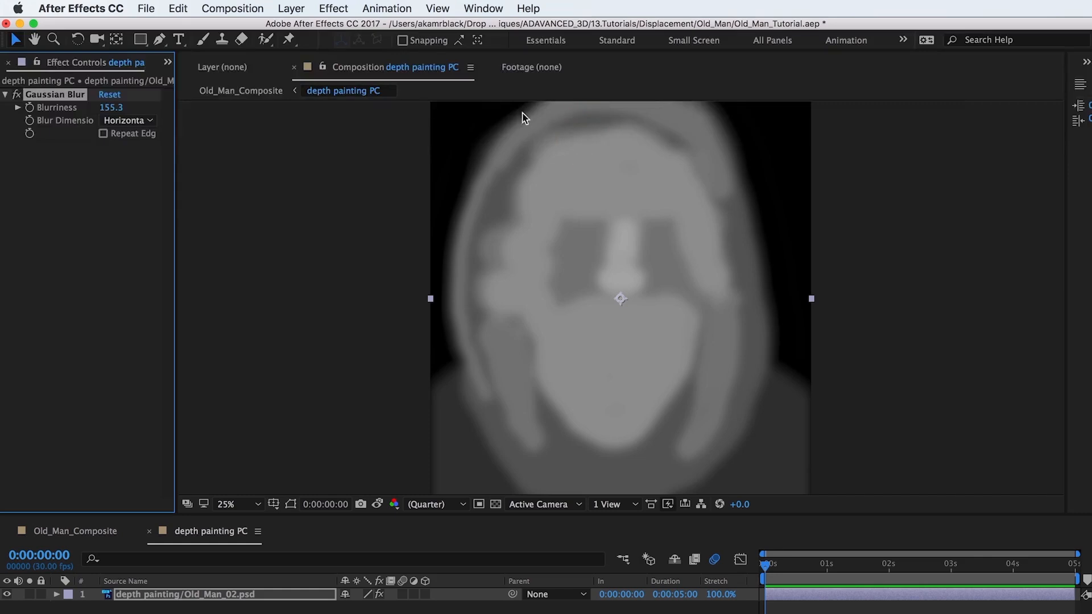
- Turn on Repeat Edge Pixels for the Gaussian Blur and compare the depth painting with and without the blur
left_click(103, 134)
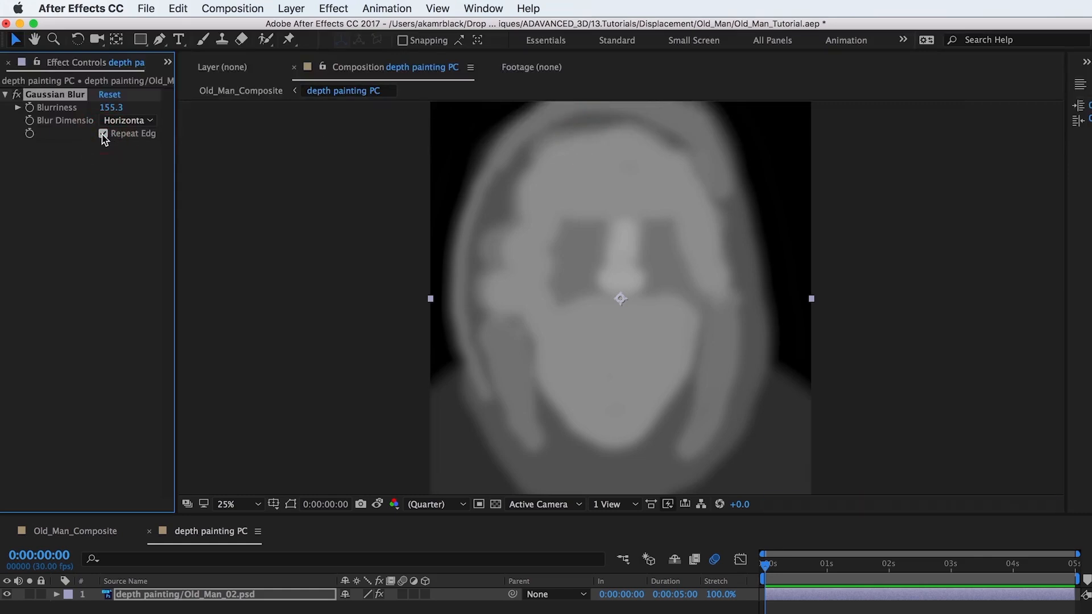
left_click(17, 95)
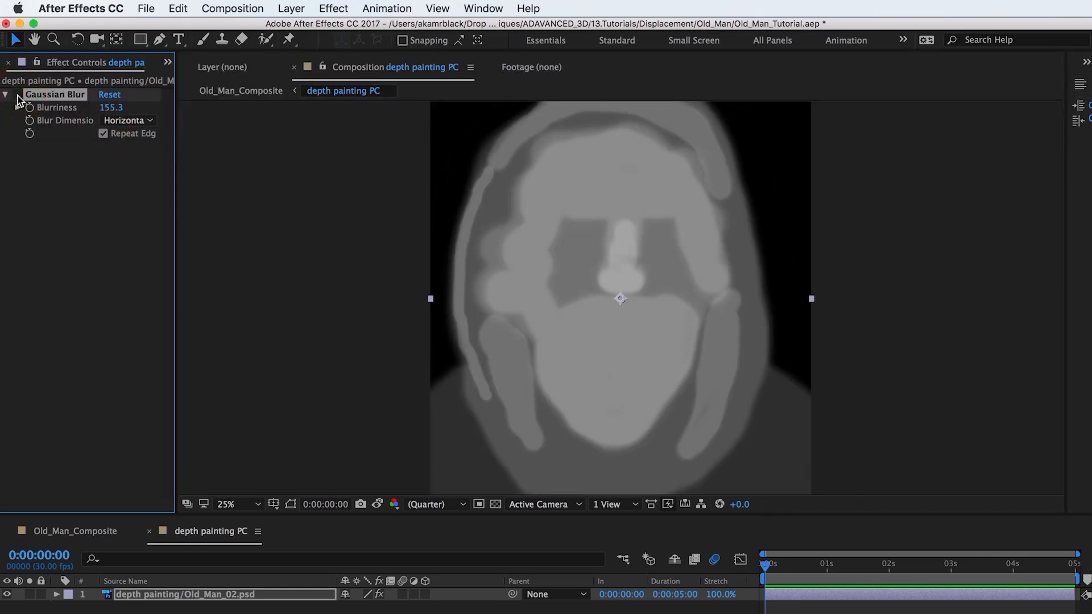
left_click(17, 95)
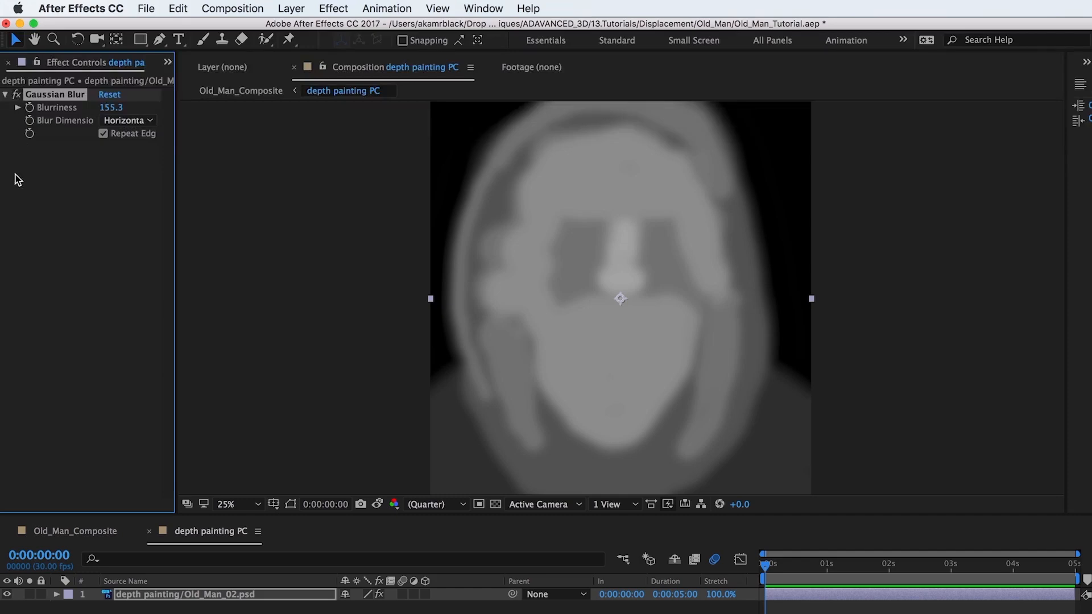
- Apply a Displacement Map effect to the image layer in the Old_Man_Composite composition
left_click(81, 530)
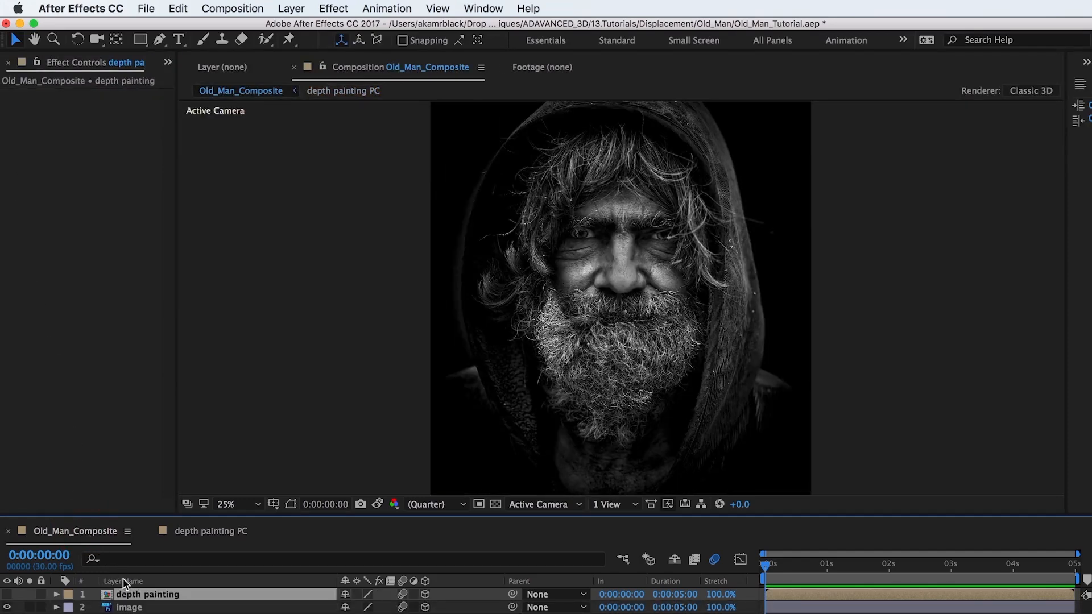
left_click(138, 607)
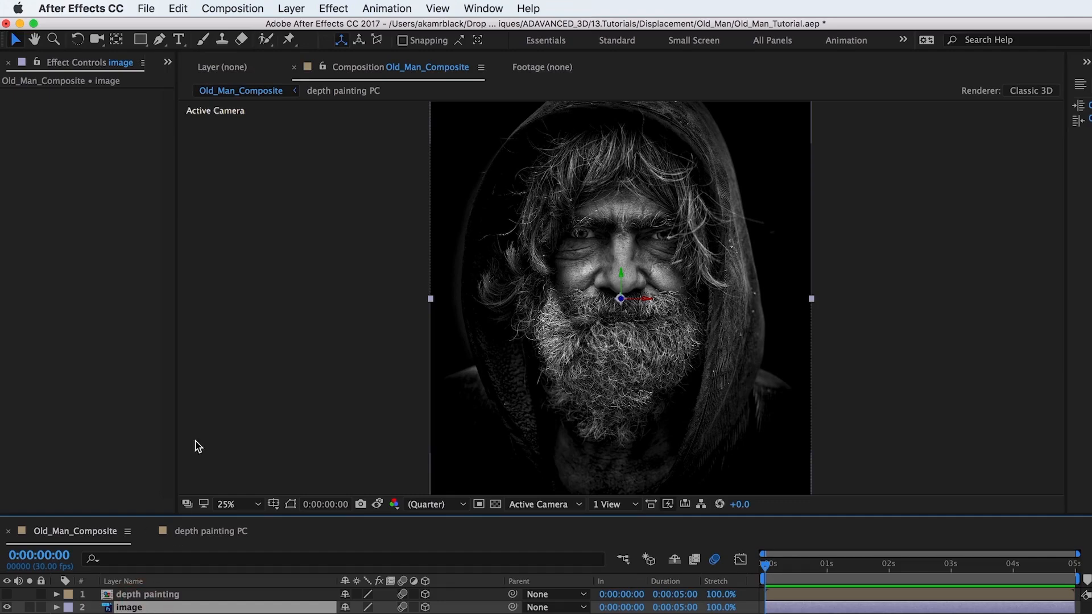
left_click(329, 8)
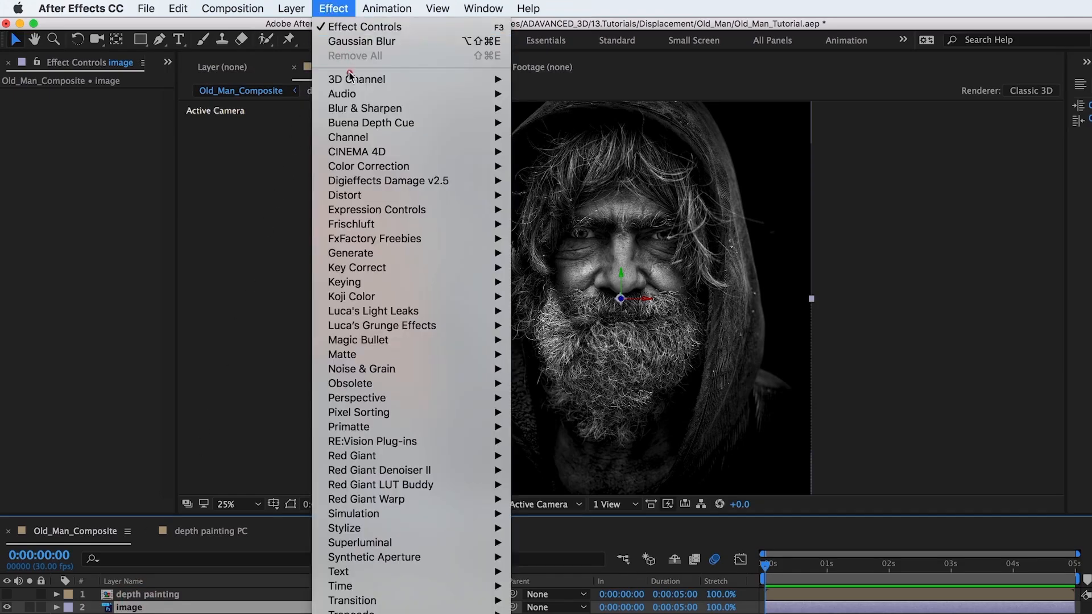
mouse_move(369, 195)
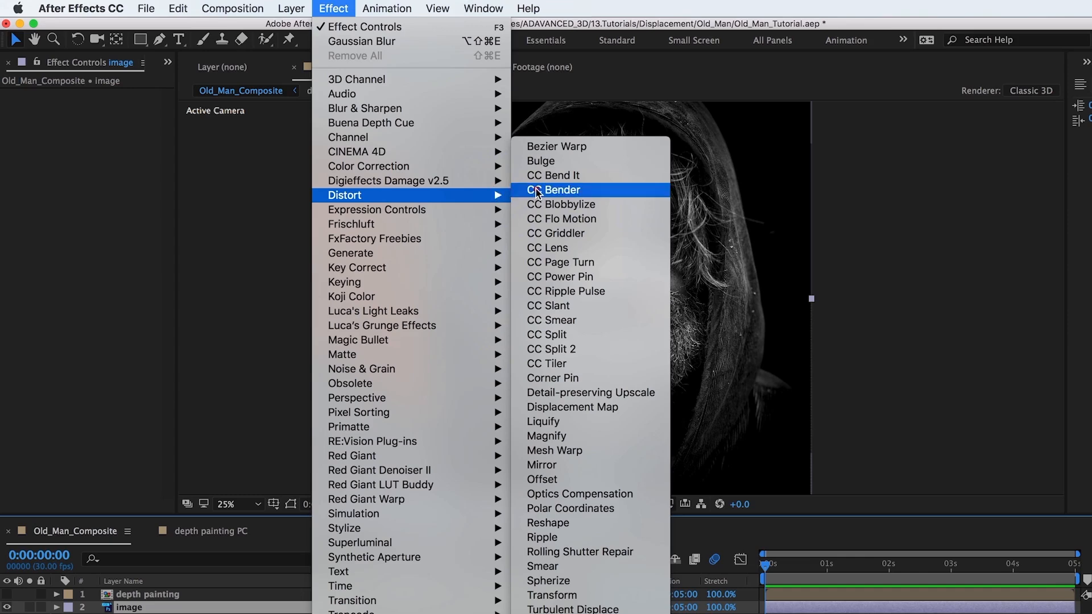
left_click(582, 408)
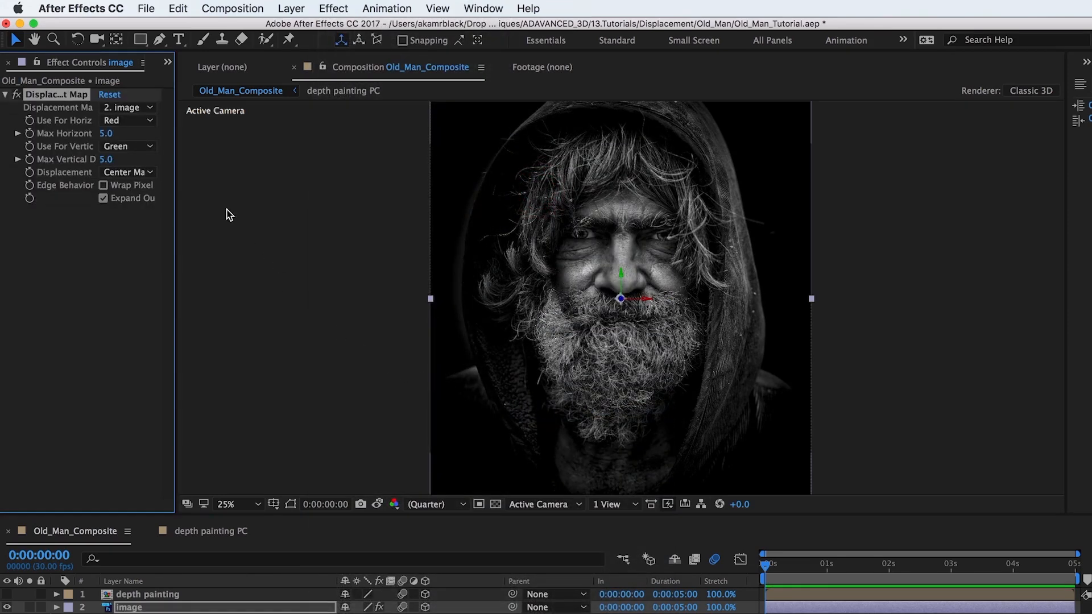
- Set the displacement map layer to depth painting and use Luminance for both horizontal and vertical displacement
left_click_drag(176, 154, 236, 150)
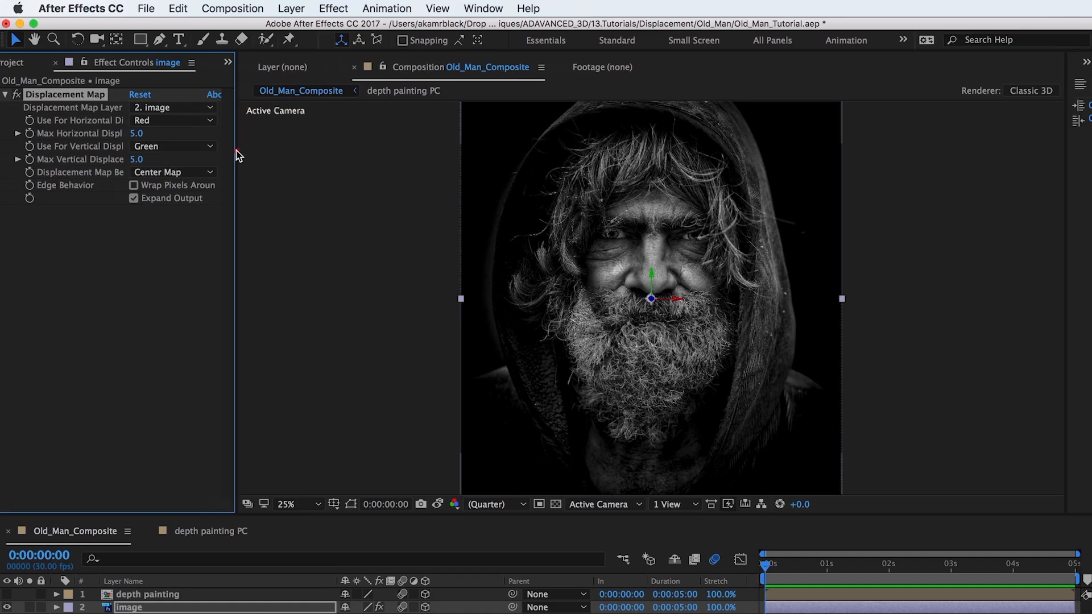
left_click(175, 107)
left_click(185, 145)
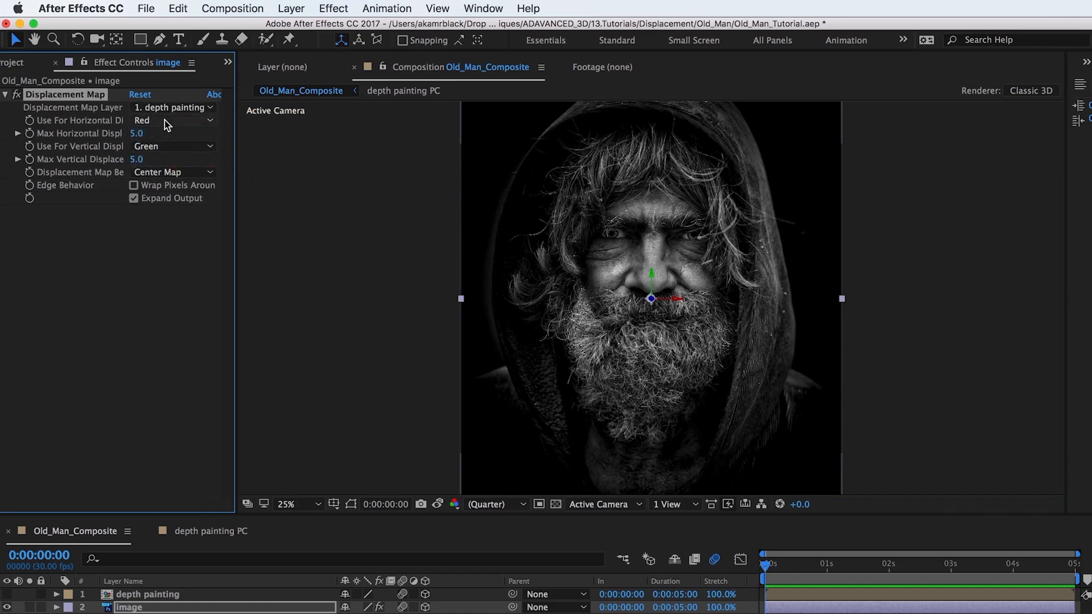
left_click(165, 121)
left_click(170, 192)
left_click(162, 146)
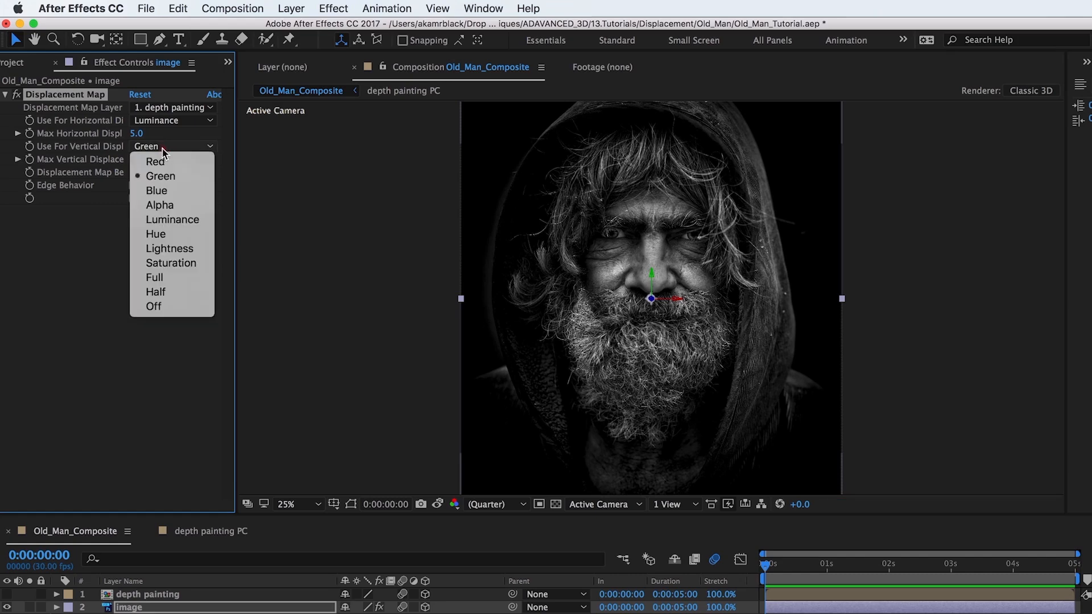
left_click(181, 219)
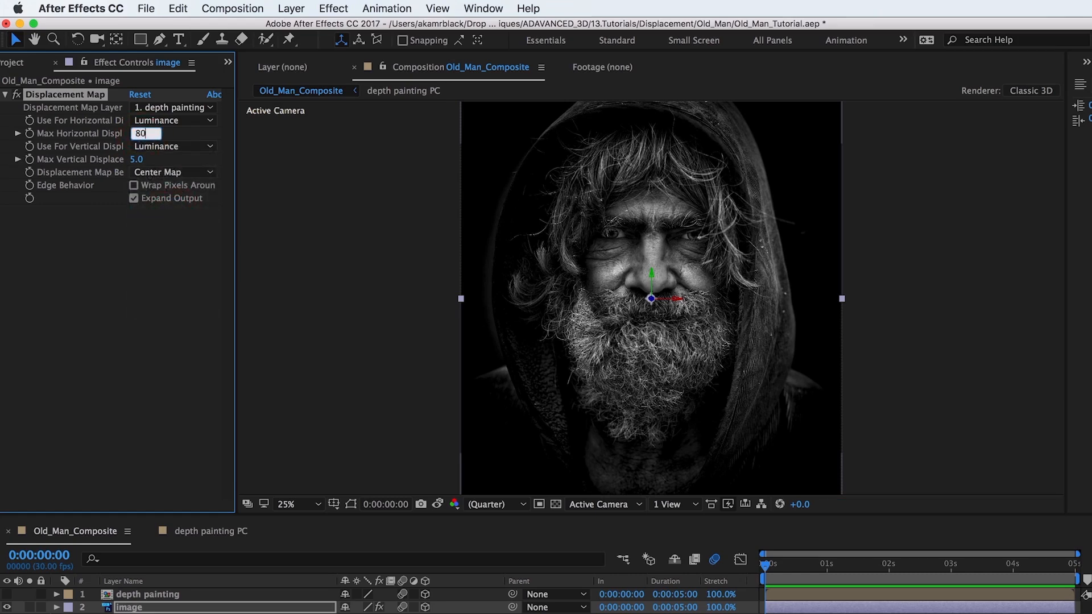
- Set Max Horizontal Displacement to 80 and Max Vertical Displacement to 130, and keyframe both at the start of the composition
type("80")
key("Return")
left_click(136, 160)
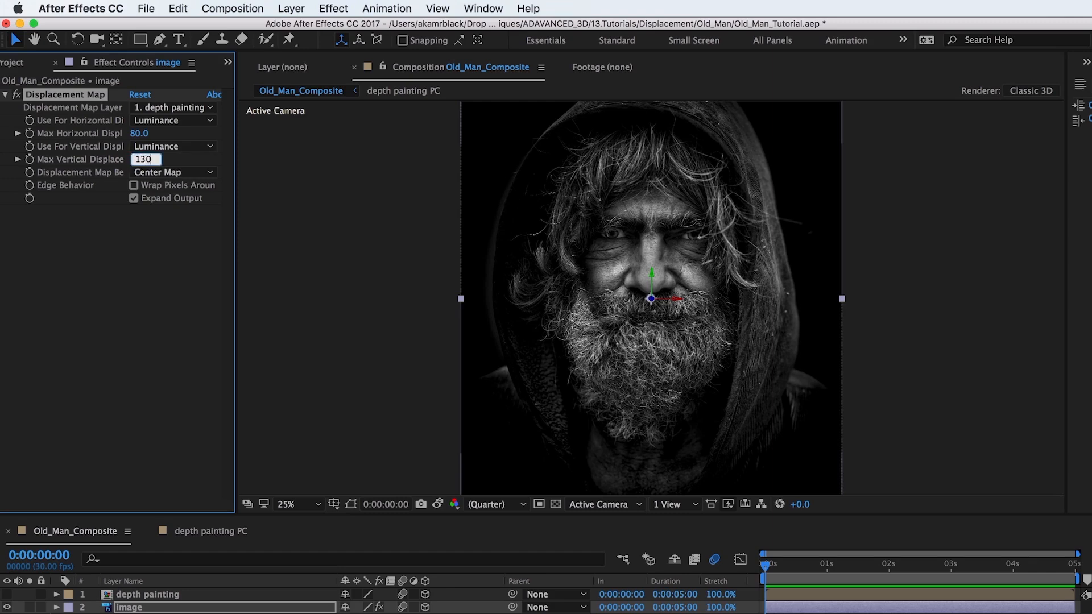
type("130")
key("Return")
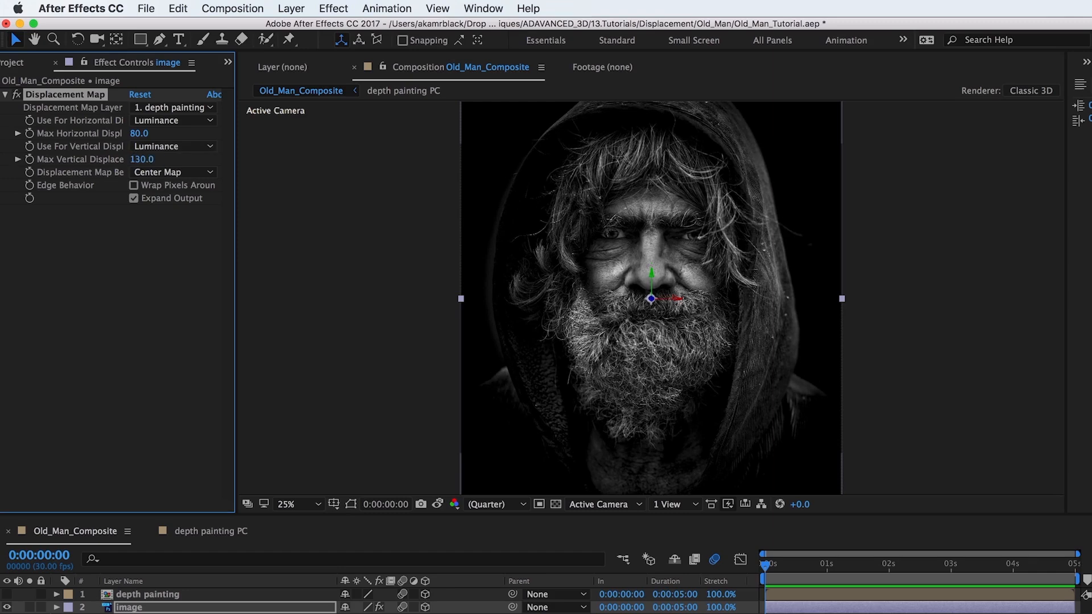
left_click(18, 95)
left_click(18, 96)
left_click(18, 96)
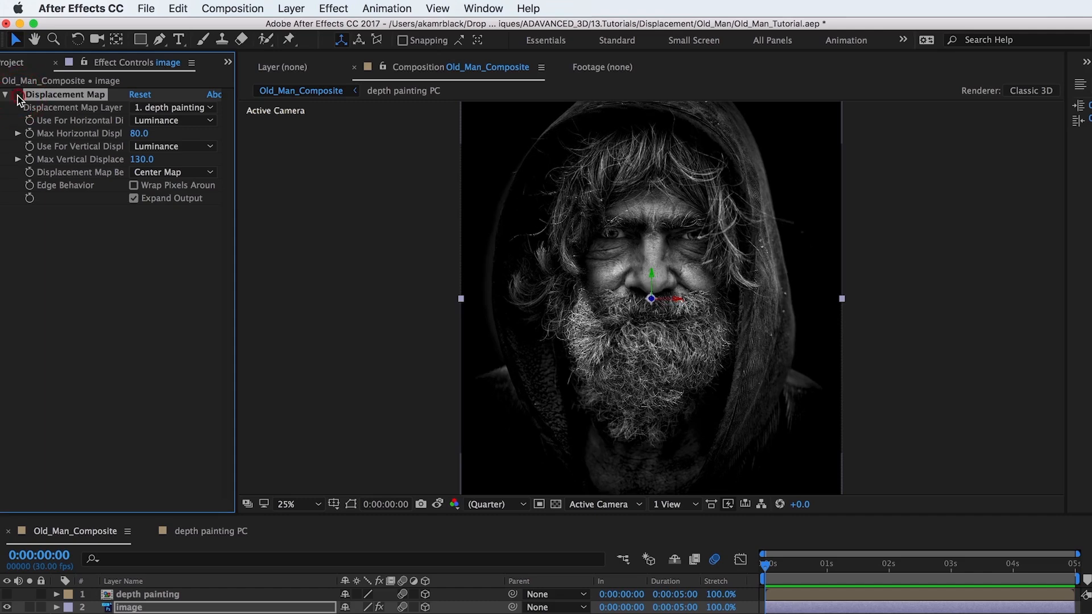
left_click(18, 96)
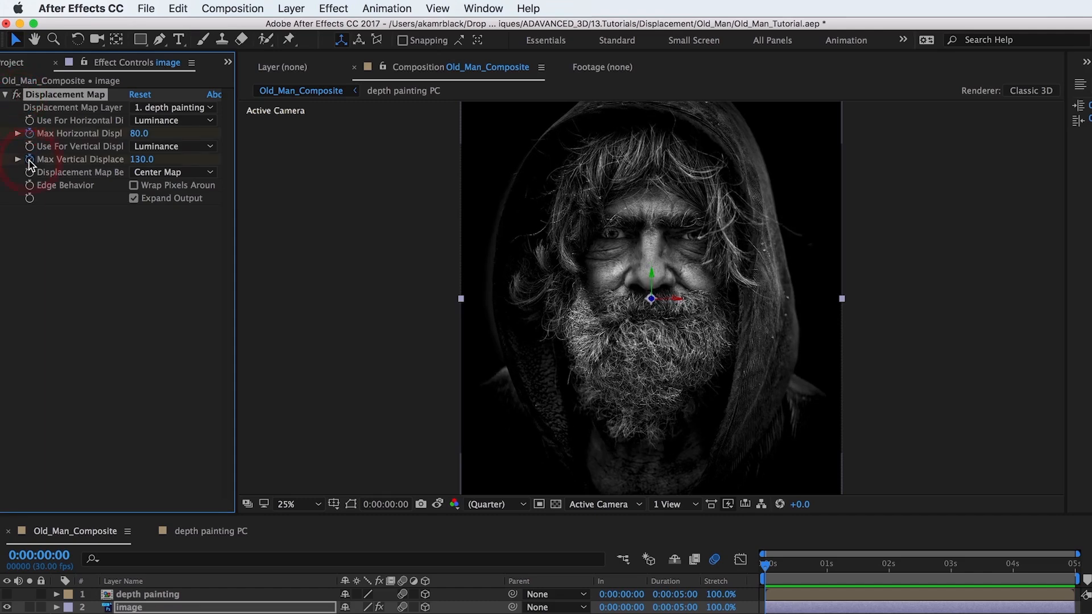
- End the work area at 4 seconds and keyframe Max Horizontal Displacement at -115 and Max Vertical Displacement at 115 there
left_click(985, 567)
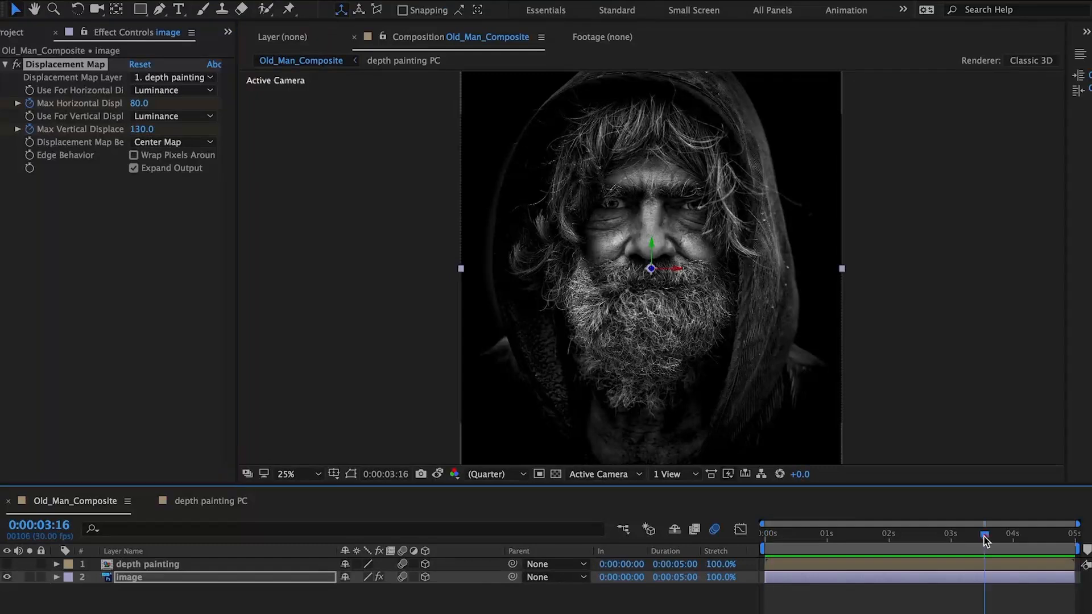
left_click_drag(1015, 544, 1013, 544)
key("n")
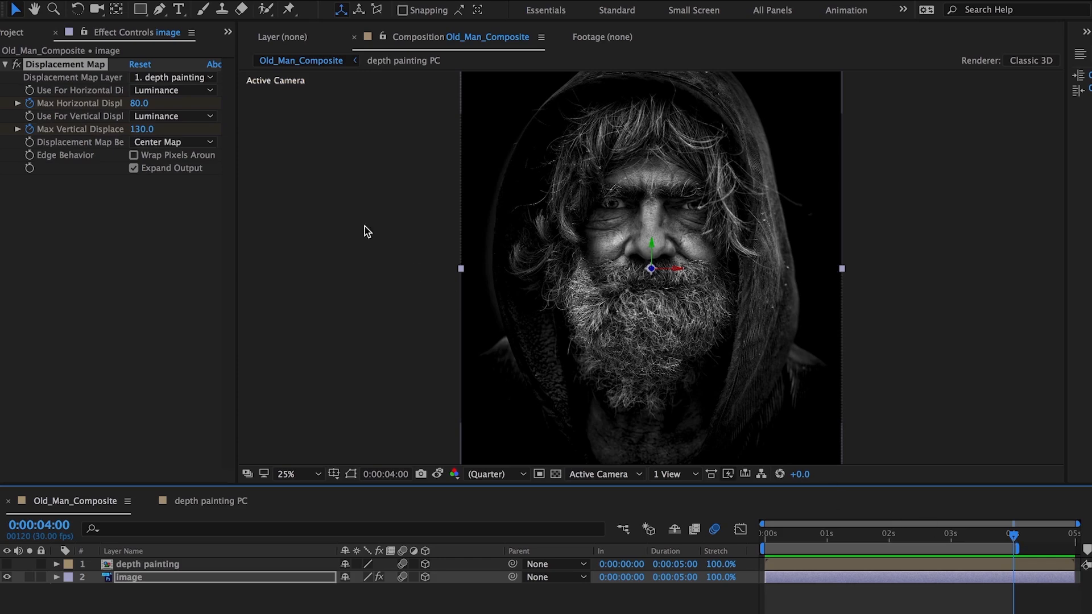
left_click(139, 105)
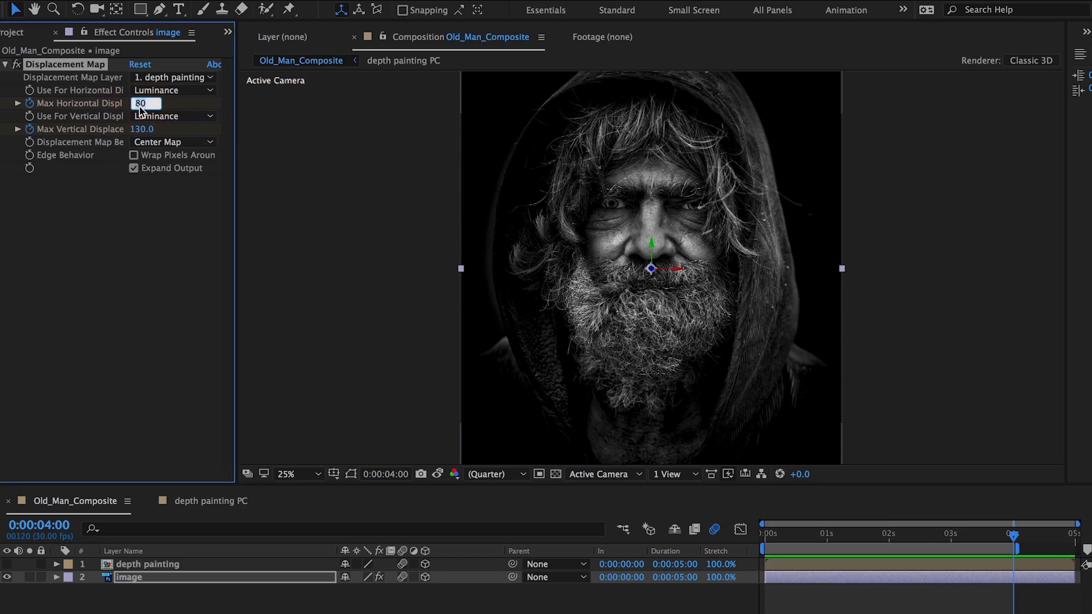
type("-115")
key("Tab")
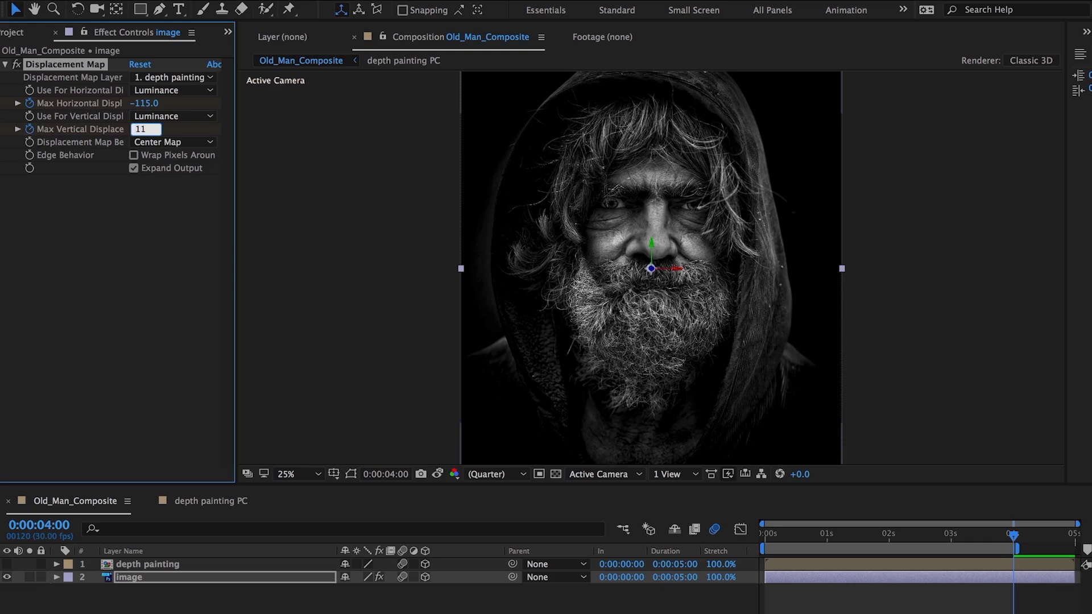
type("115")
key("Return")
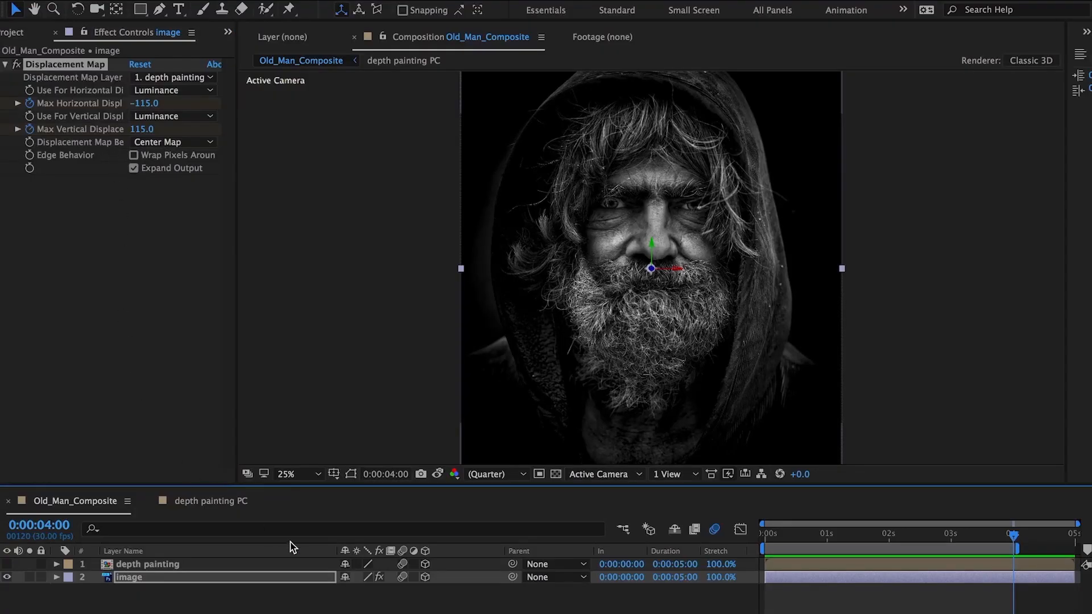
- Parent the depth painting layer to the image layer and set the image layer's Y Rotation to 5°
left_click(219, 563)
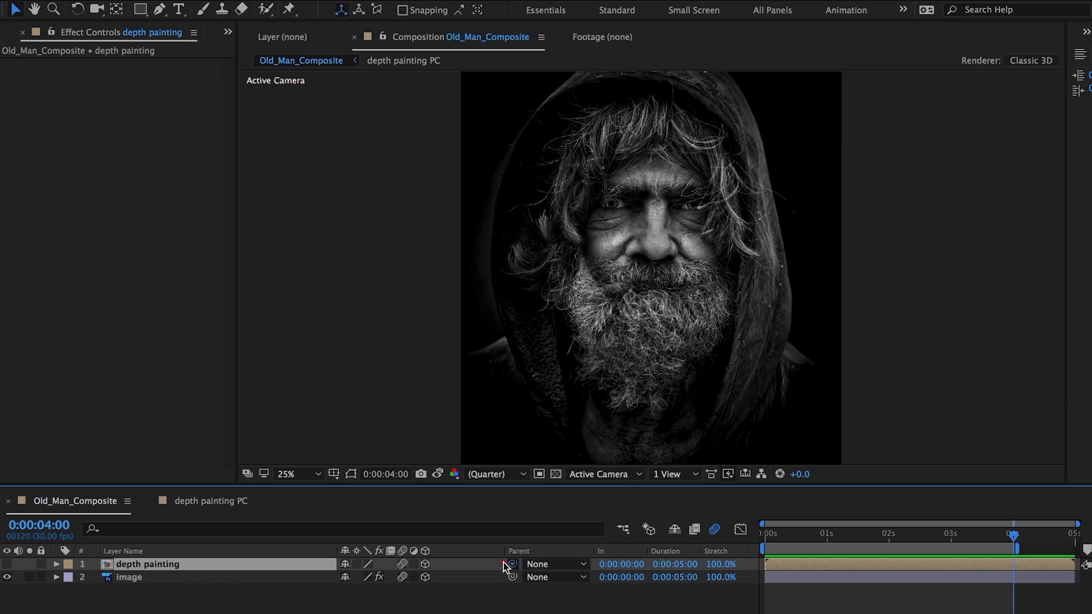
left_click_drag(512, 564, 263, 579)
left_click(243, 580)
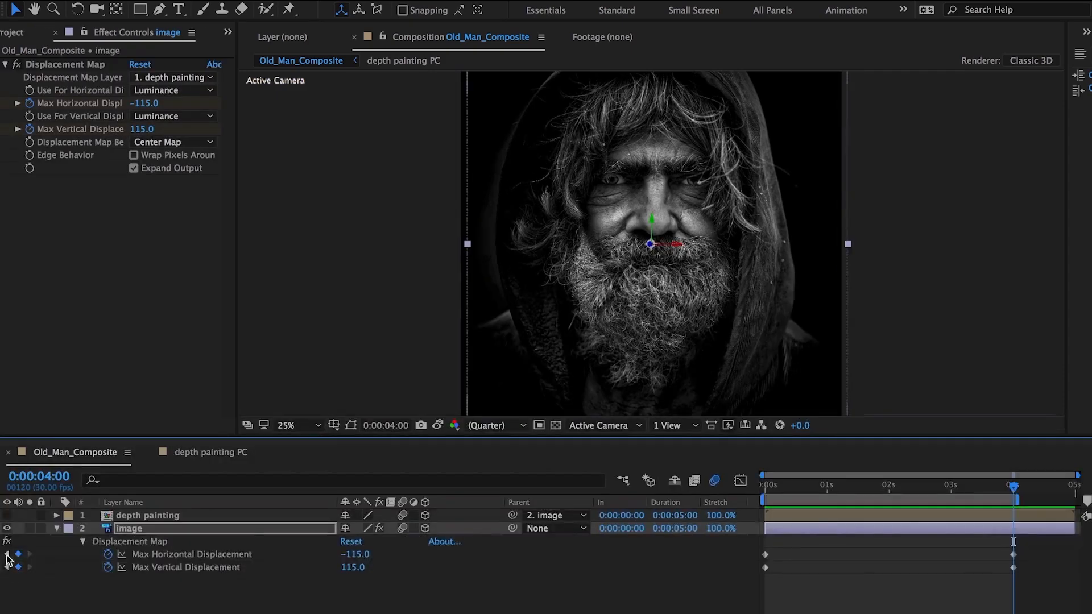
- Change the first Max Vertical Displacement keyframe to -130 and preview the animation
left_click(6, 554)
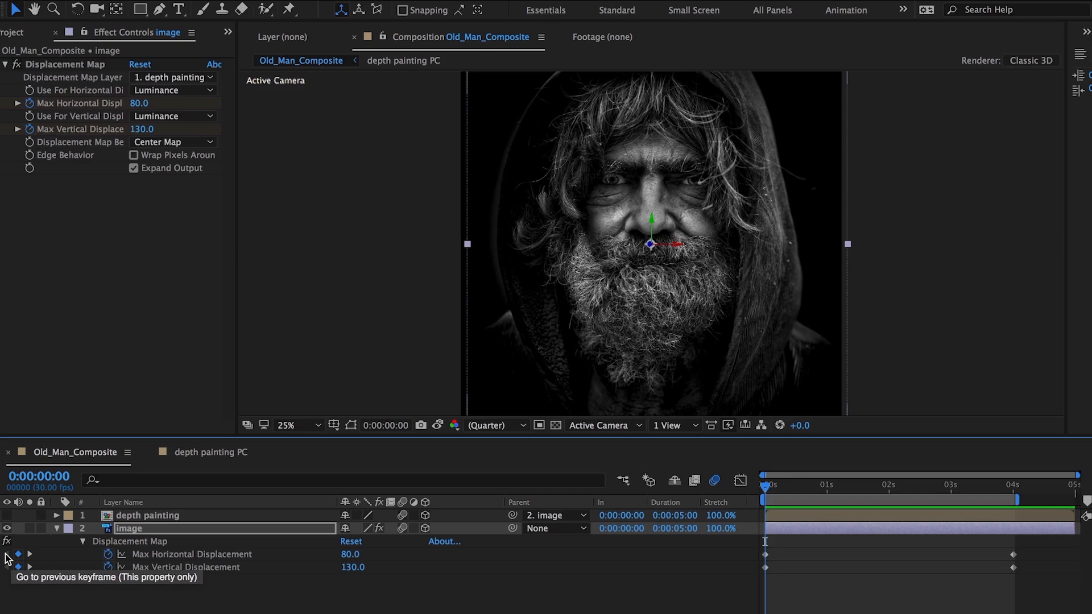
left_click(352, 567)
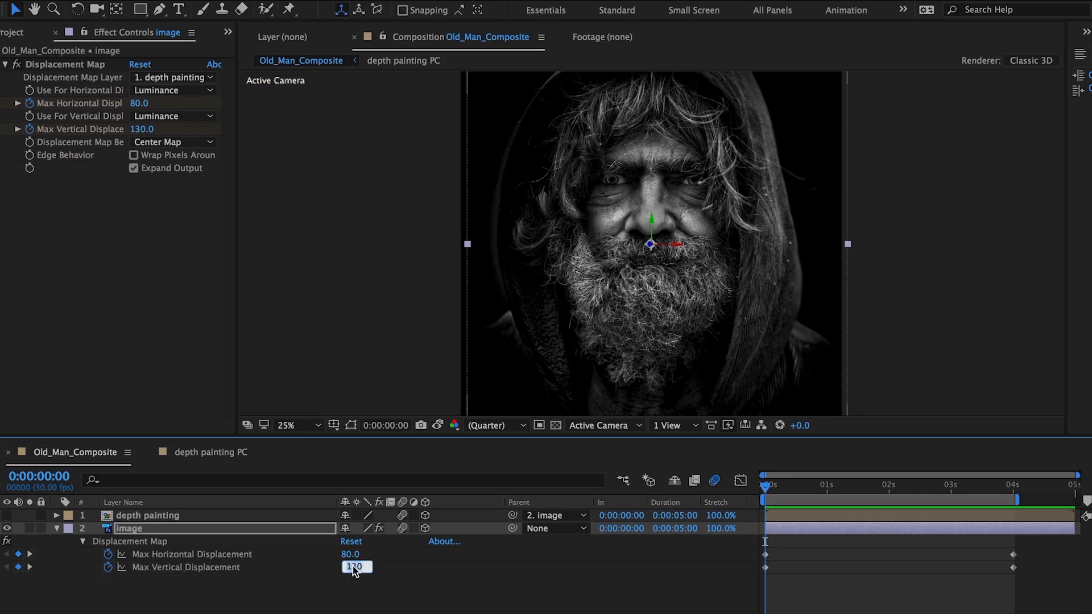
type("-130")
key("Return")
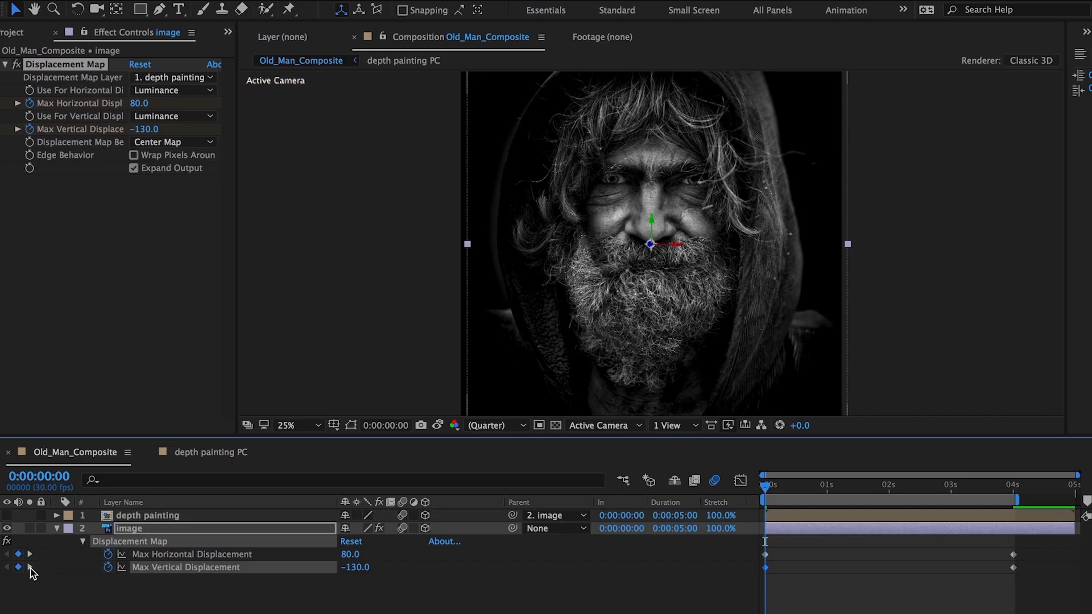
left_click(30, 567)
key("space")
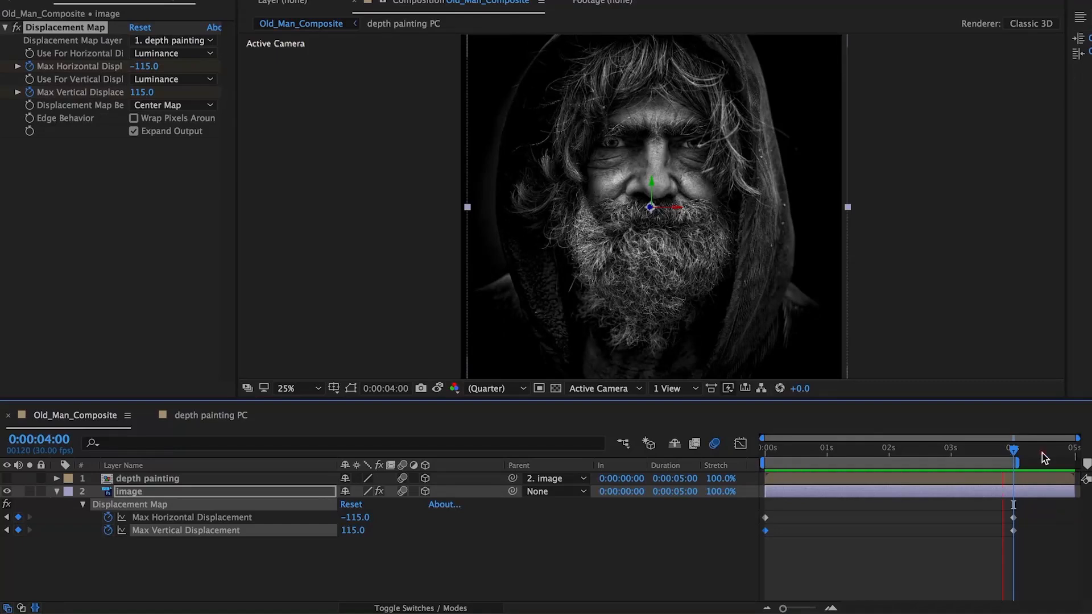
- Move the ending keyframes of both displacement properties from 4 seconds to the last frame, 0:00:04:29
left_click(1072, 450)
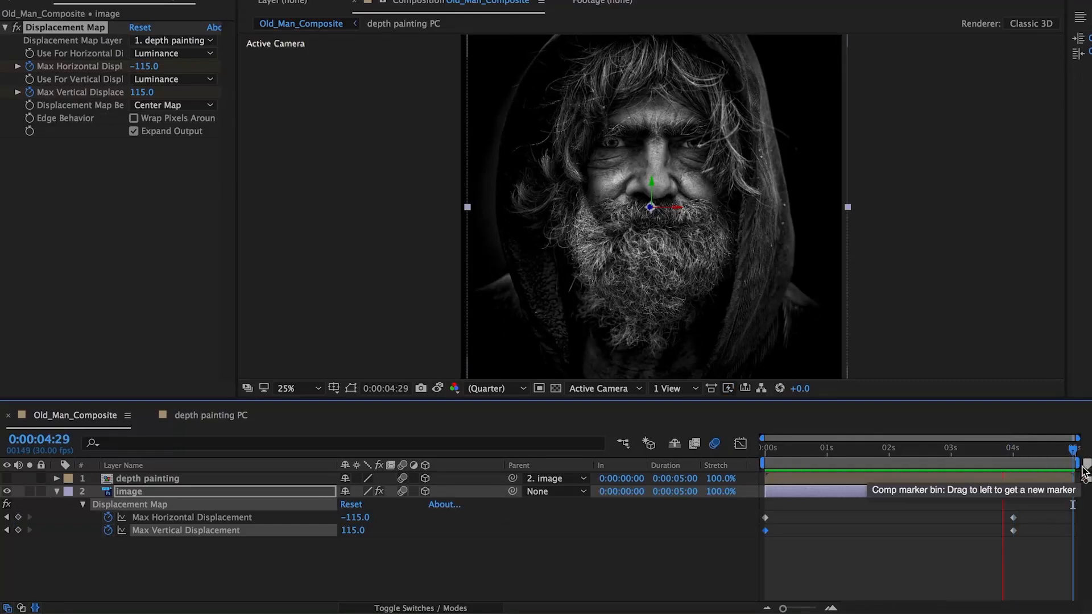
key("super+a")
key("u")
key("u")
left_click_drag(981, 531, 1044, 603)
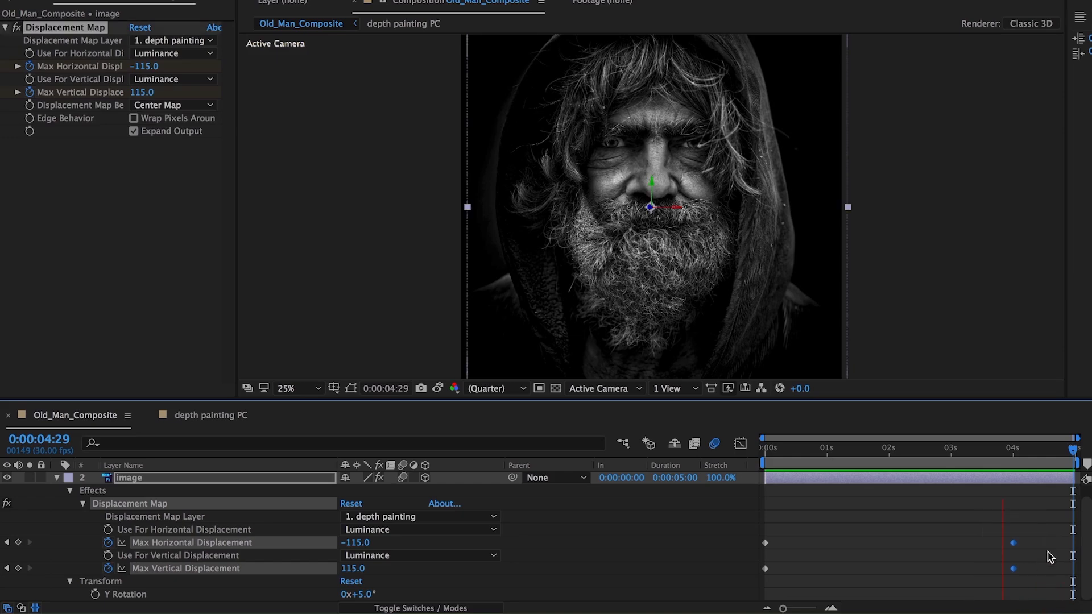
left_click_drag(1013, 543, 1074, 542)
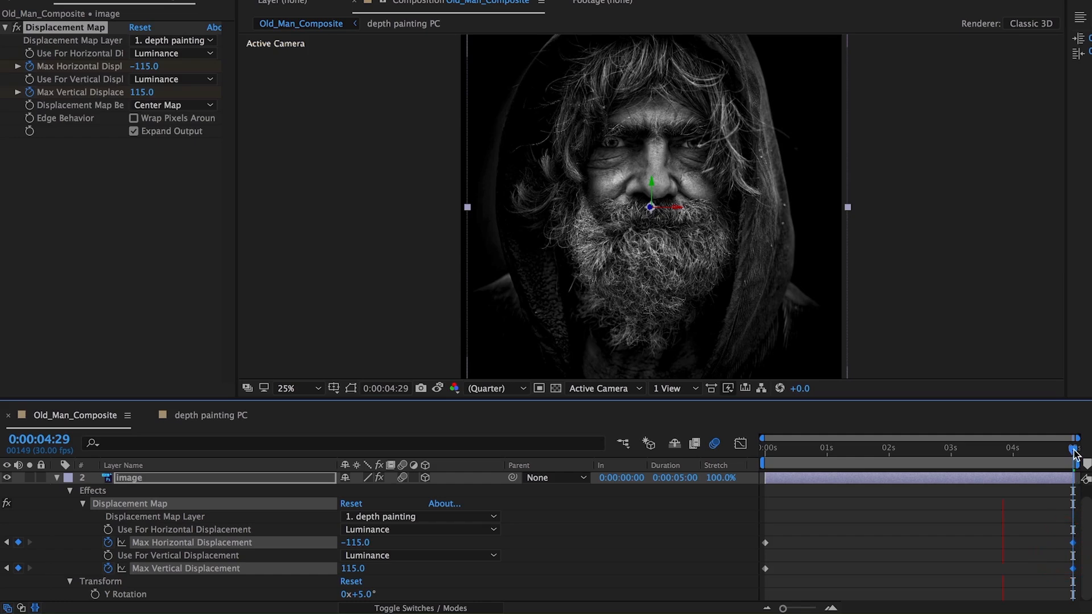
- Animate the image layer's Y Rotation from 5° at the first frame to -5° at the last frame
left_click(95, 595)
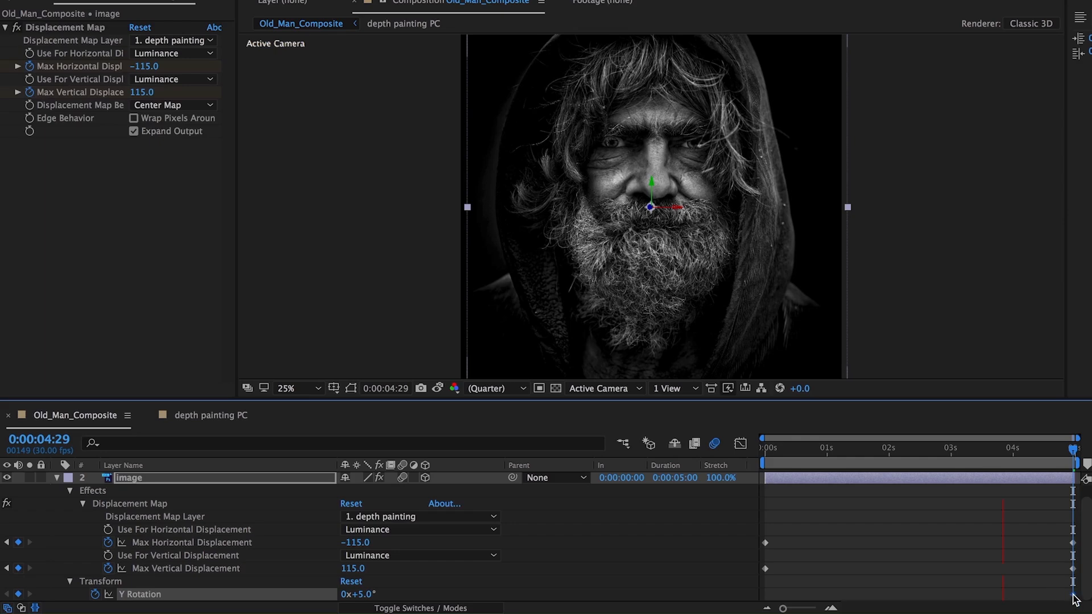
left_click_drag(1073, 594, 766, 603)
left_click(367, 595)
type("-5")
key("Return")
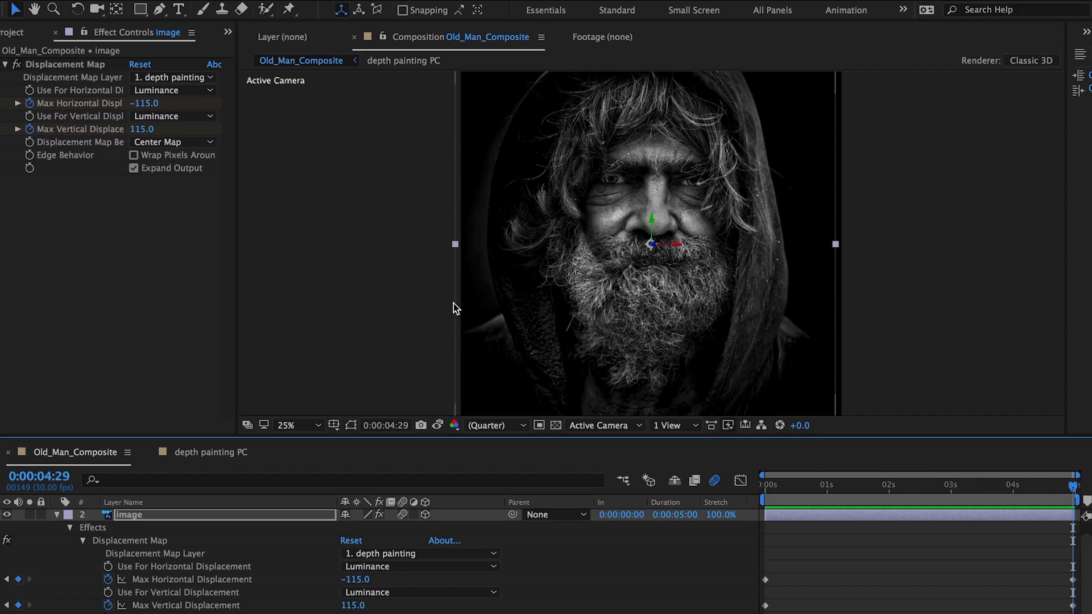
- Nest Old_Man_Composite in a new composition named Old_Man_Output with a frame size of 1920 × 1080 px
left_click(13, 35)
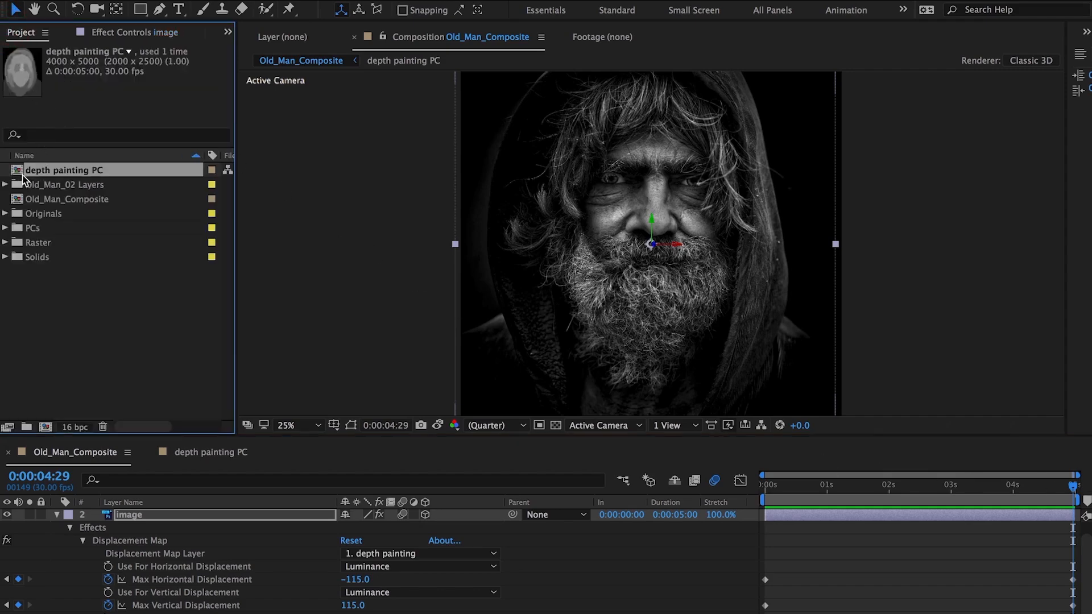
left_click_drag(14, 202, 47, 428)
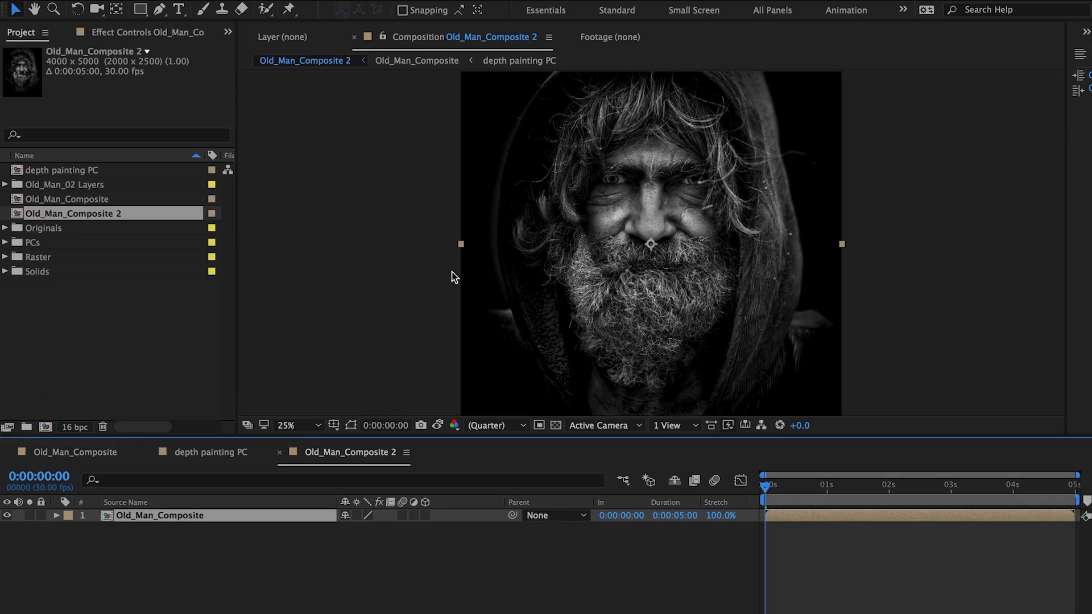
key("super+k")
left_click(336, 183)
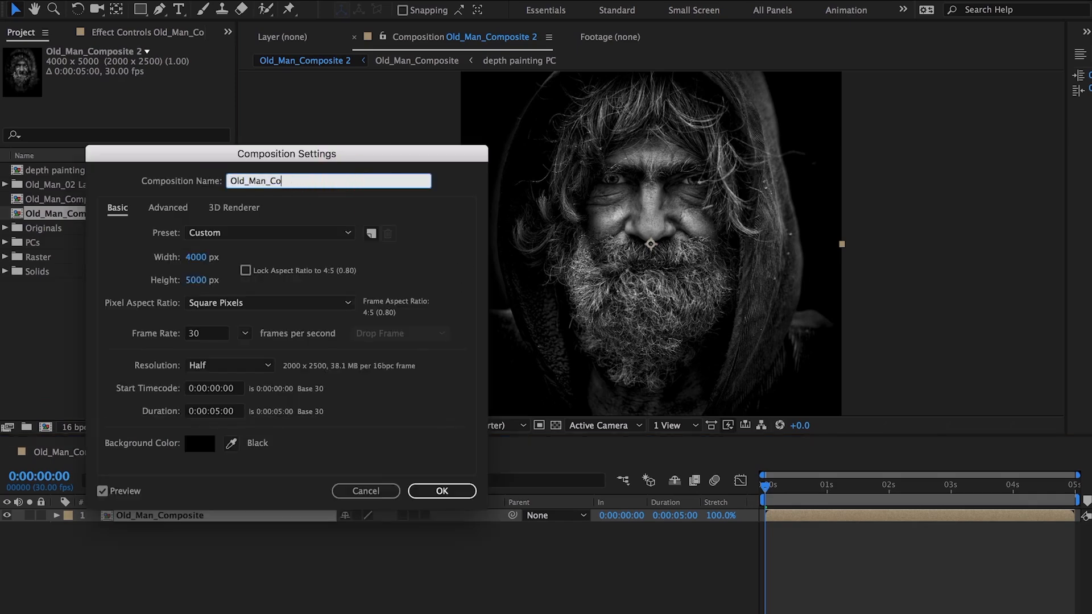
type("Output")
key("Tab")
type("1920")
key("Tab")
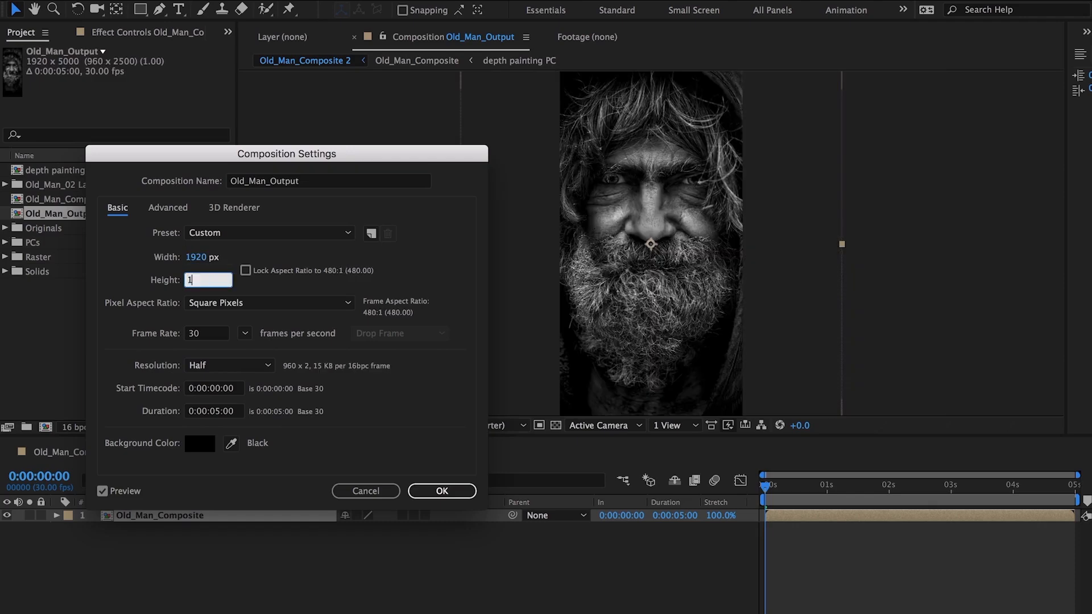
type("1080")
key("Return")
- Animate the nested composite's Scale from 50% at the first frame to 52% at the last frame, 0:00:04:29
key("s")
left_click(362, 528)
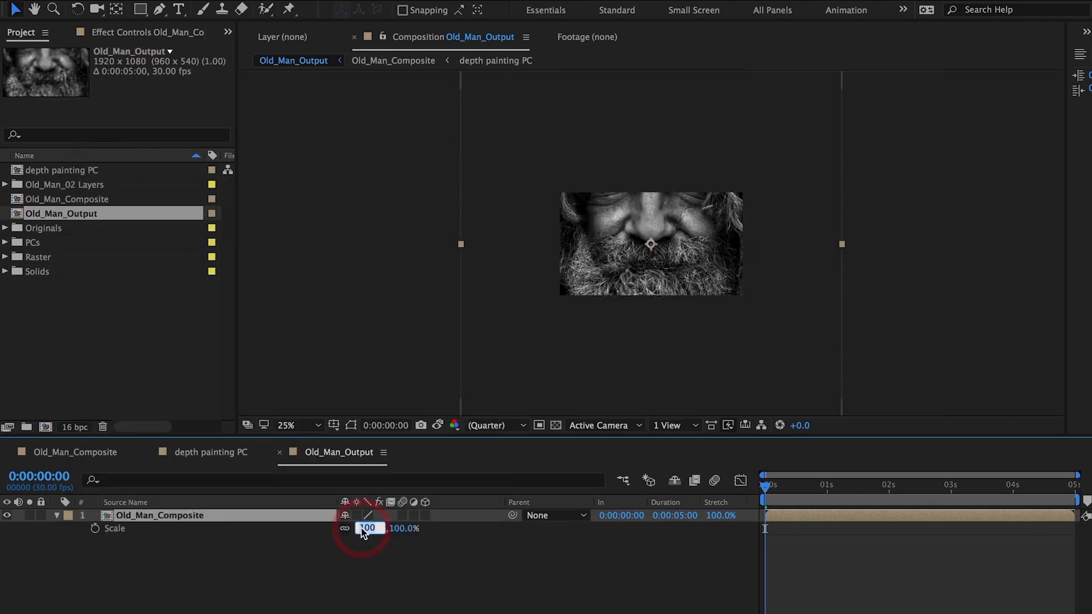
type("50")
key("Return")
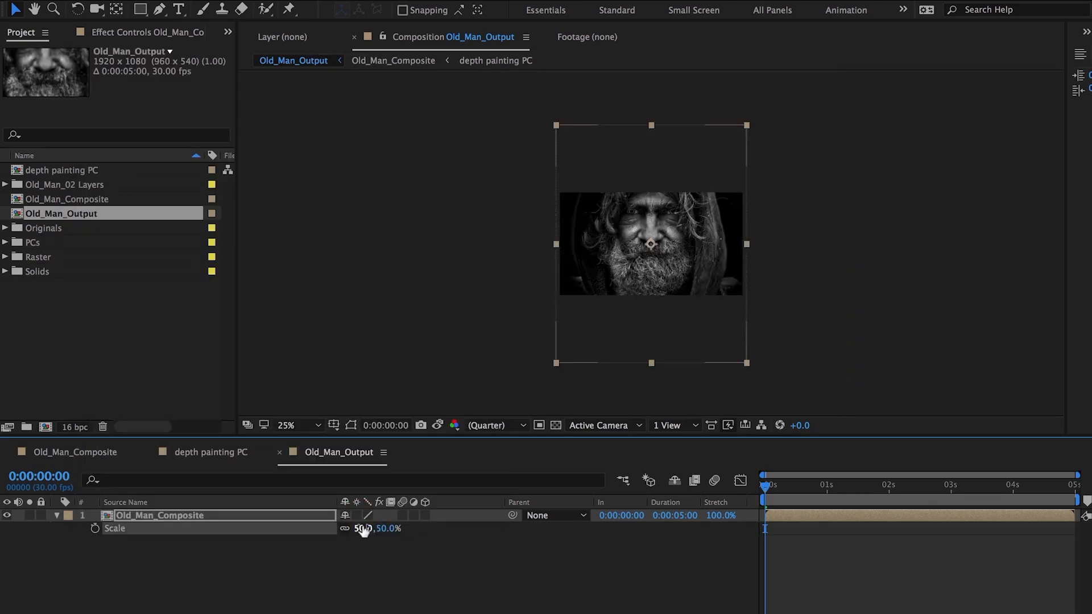
left_click(95, 528)
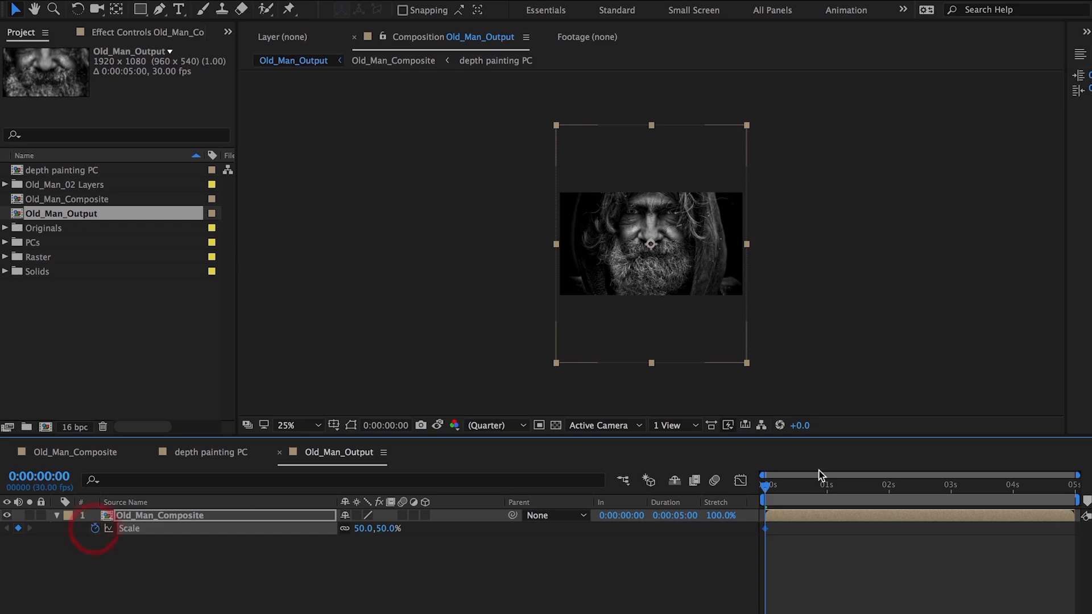
left_click_drag(867, 488, 1073, 488)
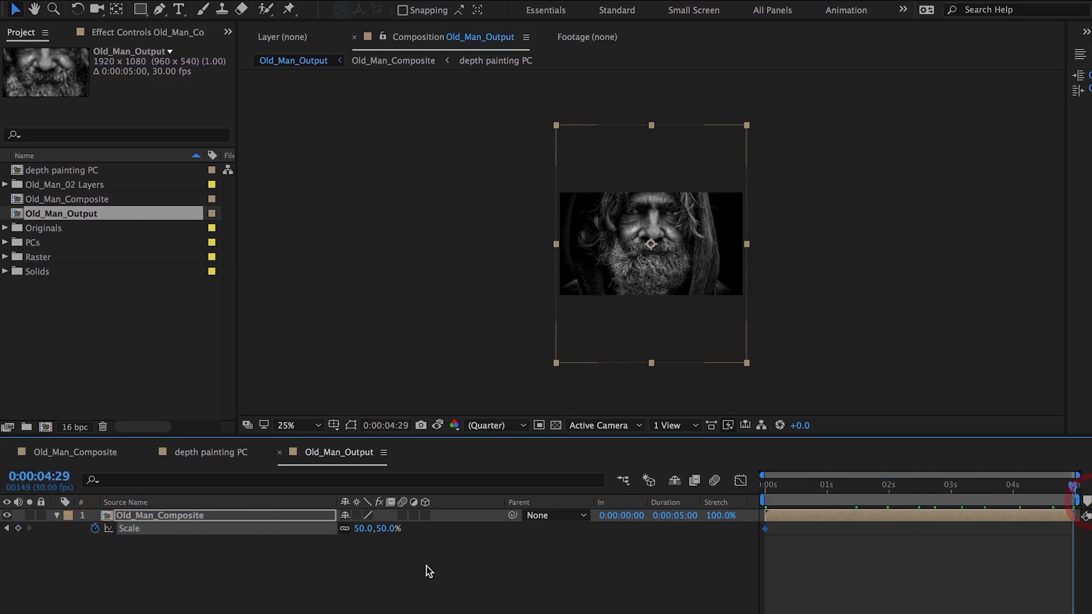
left_click_drag(389, 529, 391, 532)
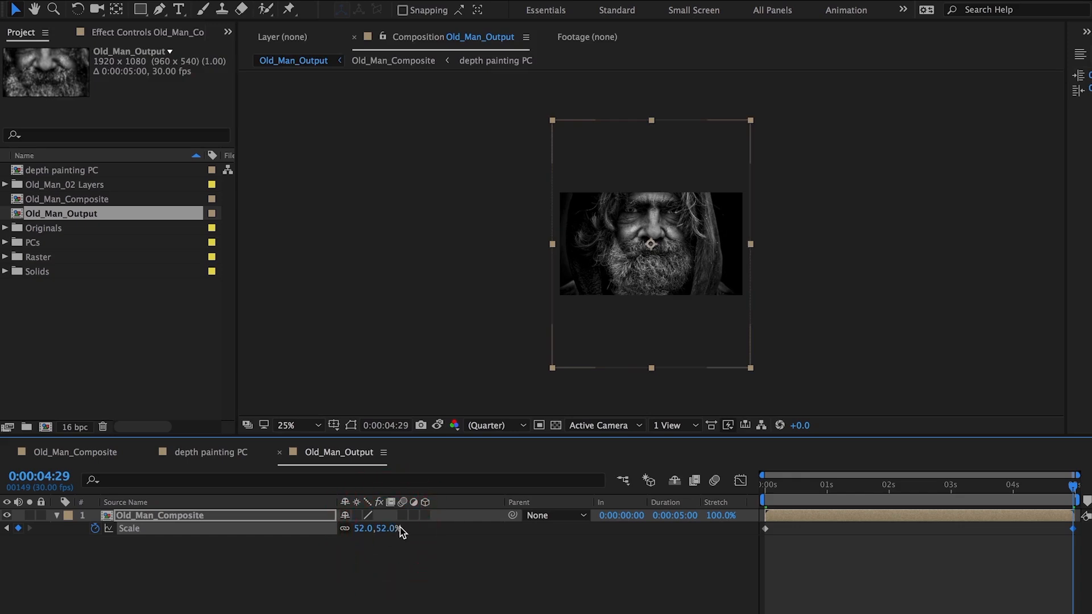
- Reposition the Old_Man_Composite layer to 821, 695 to frame the face slightly left of centre
left_click(312, 516)
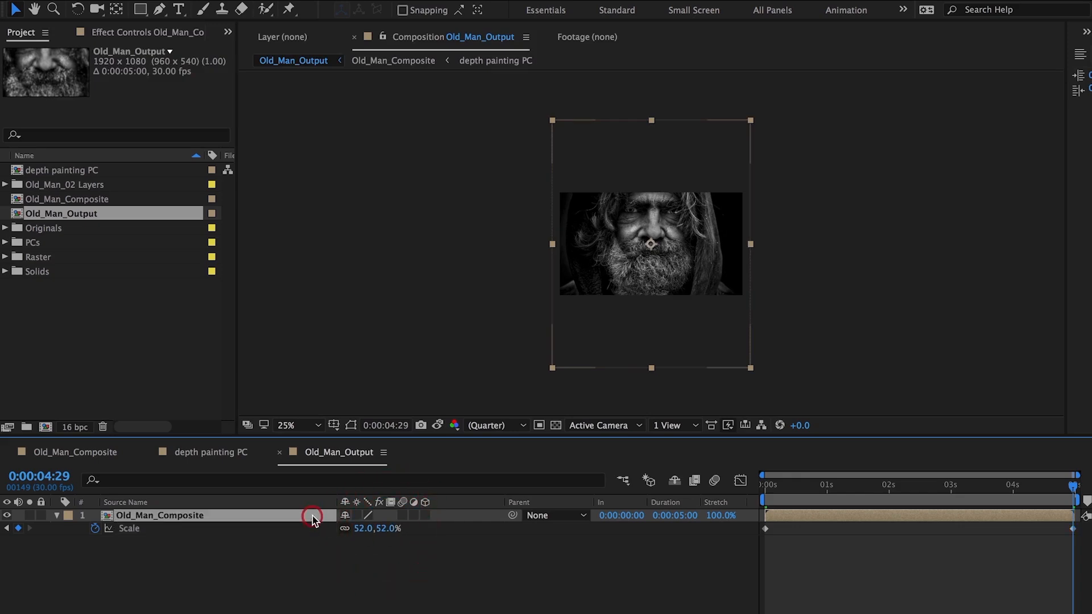
key("p")
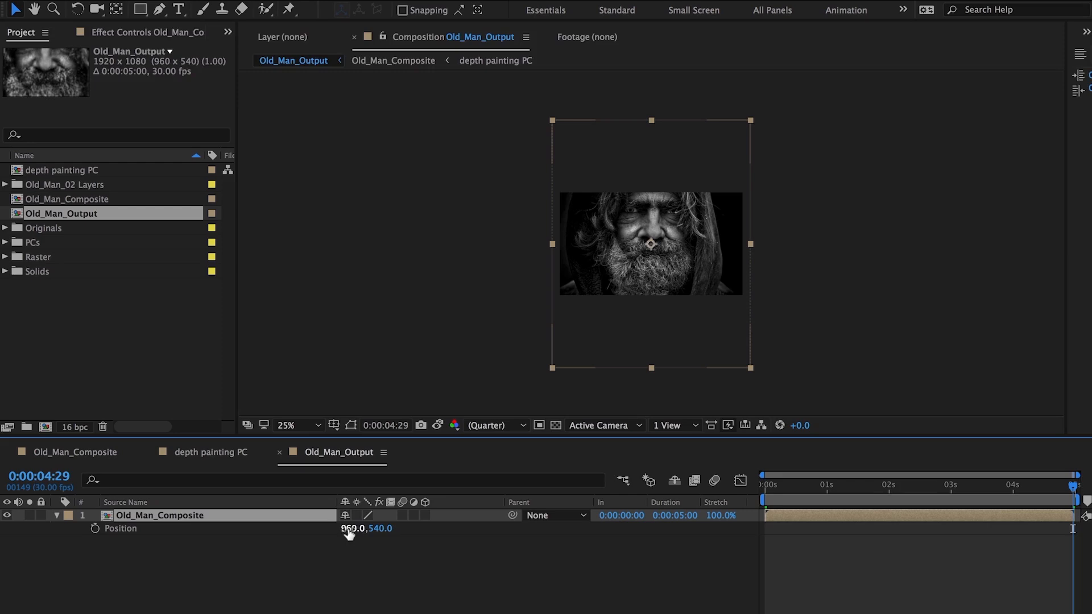
left_click_drag(349, 528, 249, 537)
left_click_drag(382, 530, 511, 523)
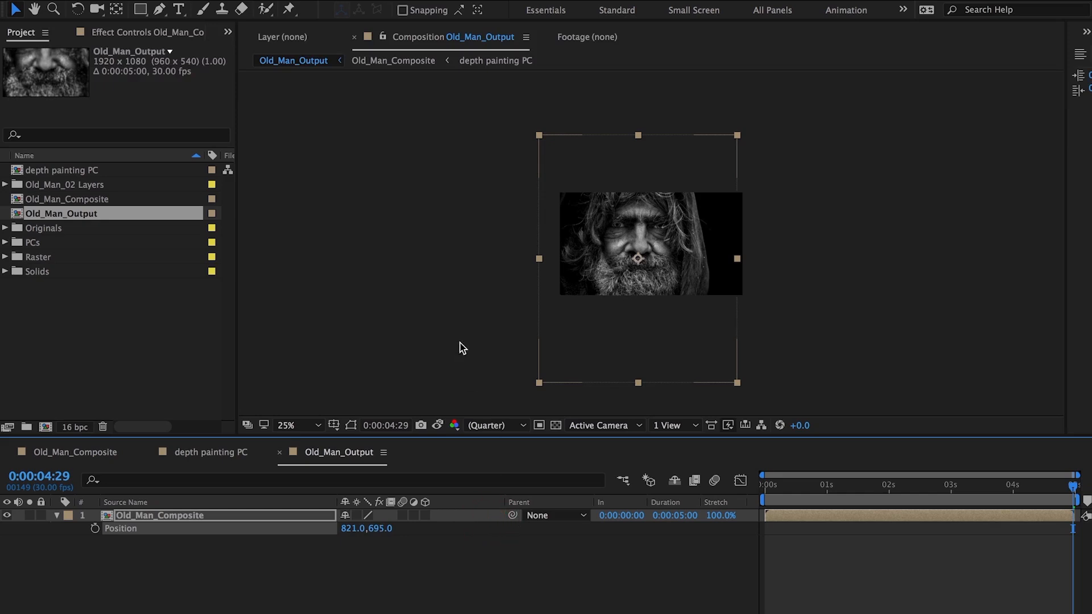
- Draw a large elliptical mask around the face on the Old_Man_Composite layer and shift it up and to the right
left_click_drag(132, 12, 202, 41)
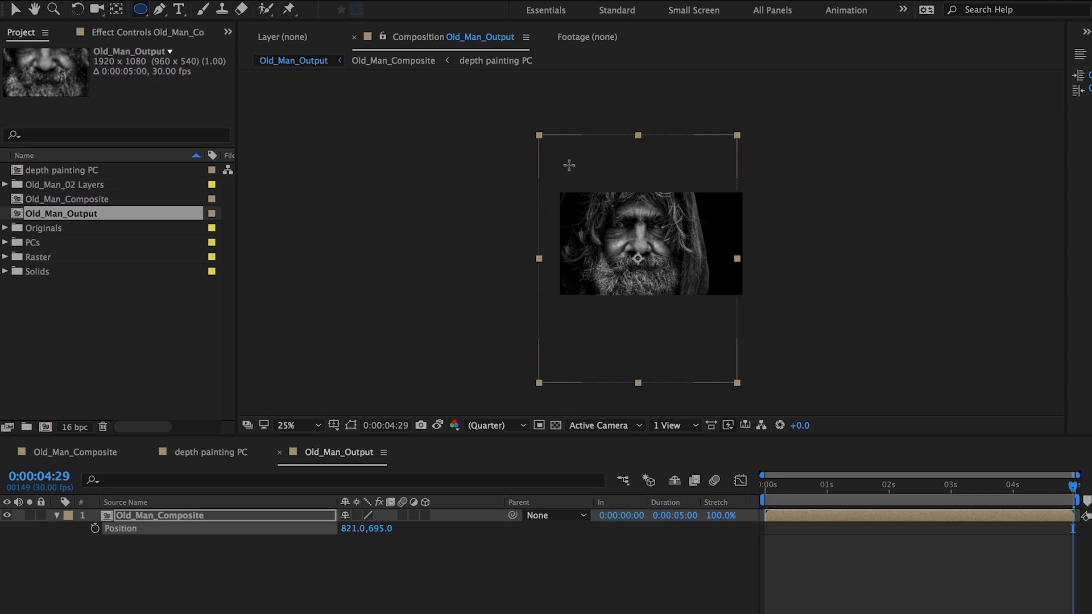
left_click_drag(567, 156, 749, 349)
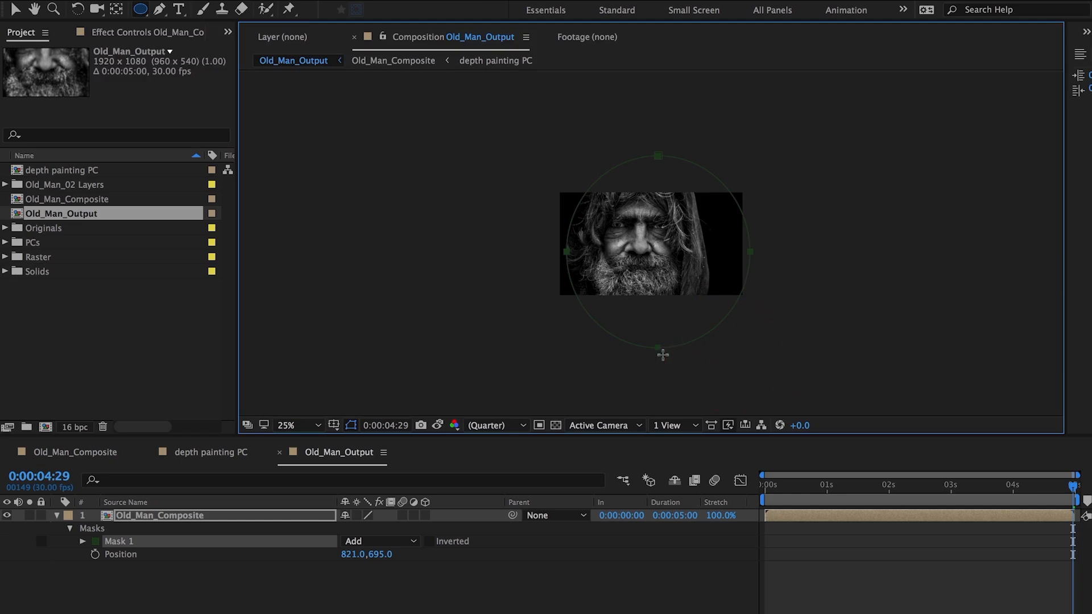
key("v")
mouse_move(671, 347)
left_mouse_down()
mouse_move(663, 338)
mouse_move(683, 337)
left_mouse_up()
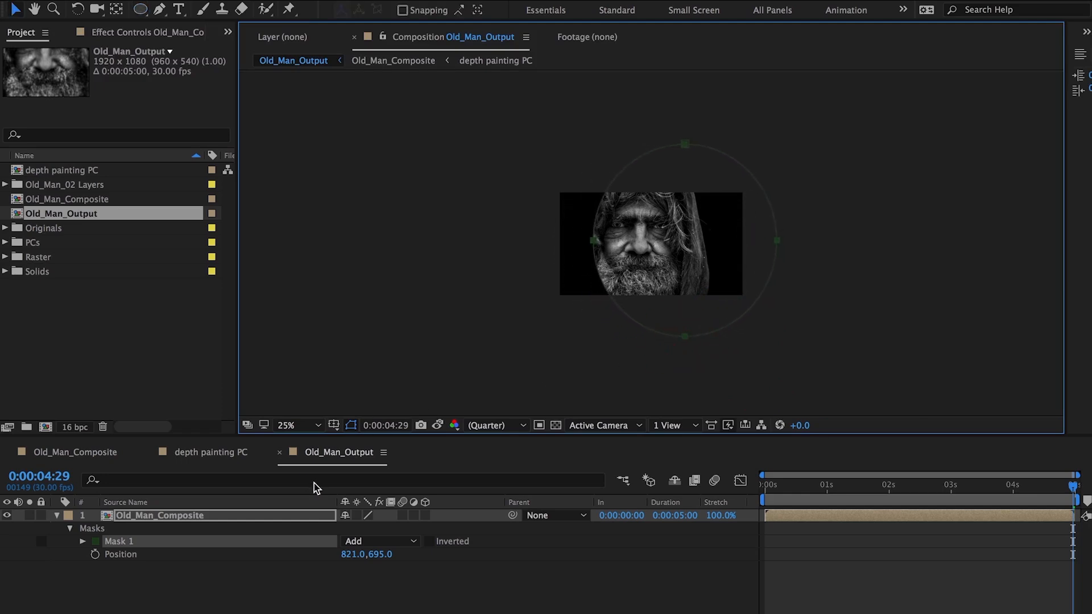
- Feather the composite layer's elliptical mask by 613 pixels and shift the mask left to reveal more of the hair
key("f")
left_click_drag(377, 542, 607, 537)
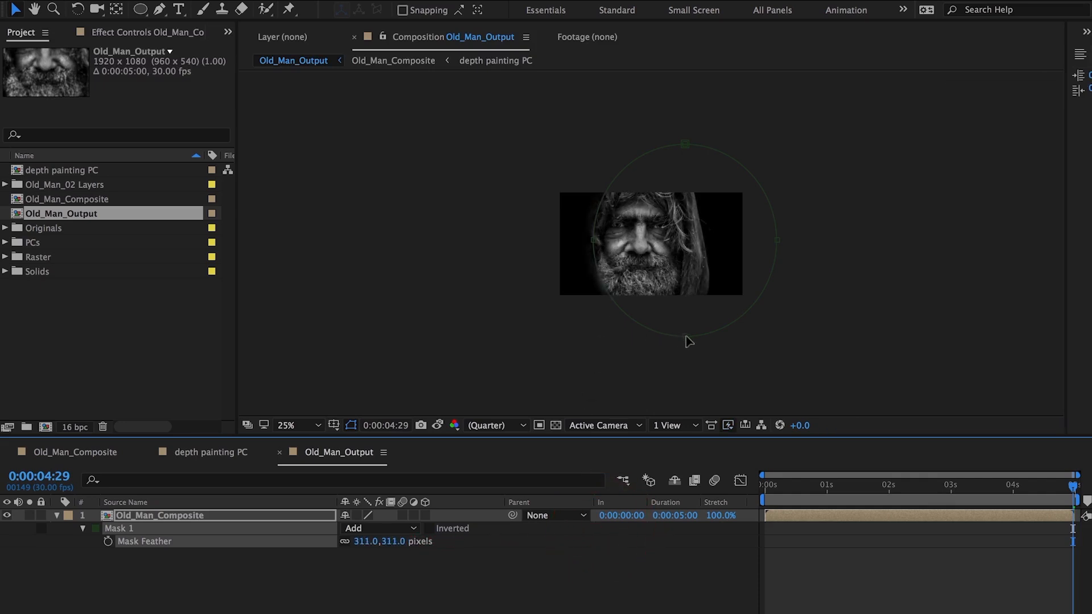
left_click_drag(687, 337, 678, 337)
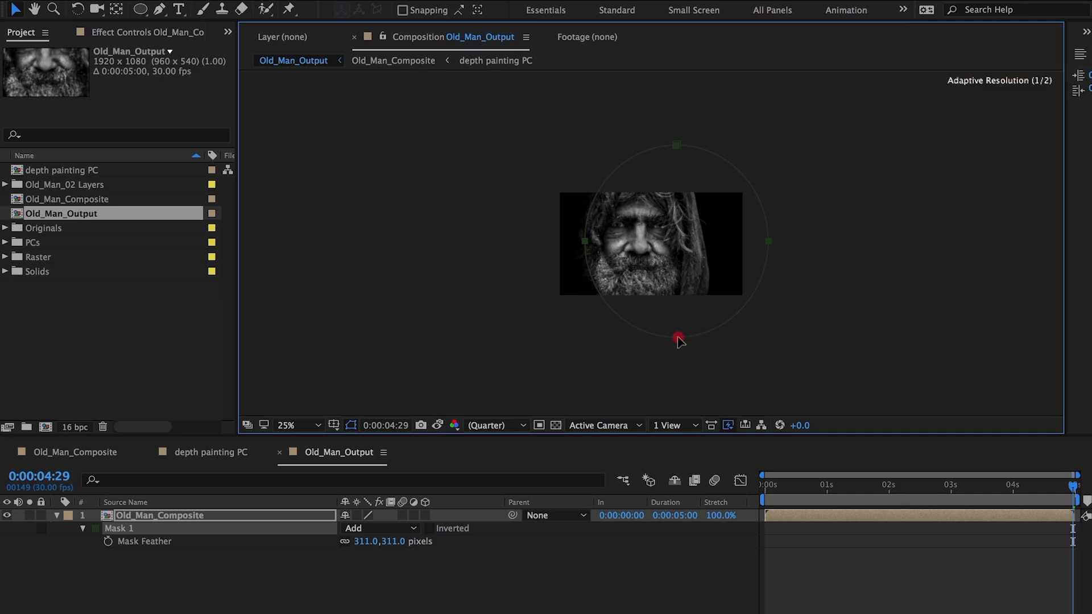
key("period")
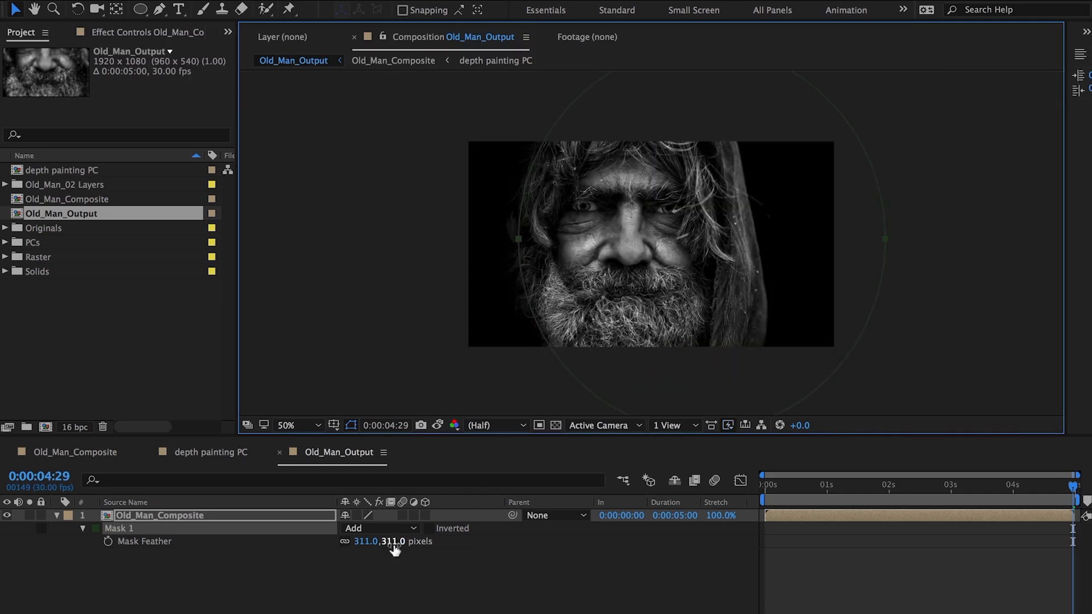
left_click_drag(380, 541, 609, 529)
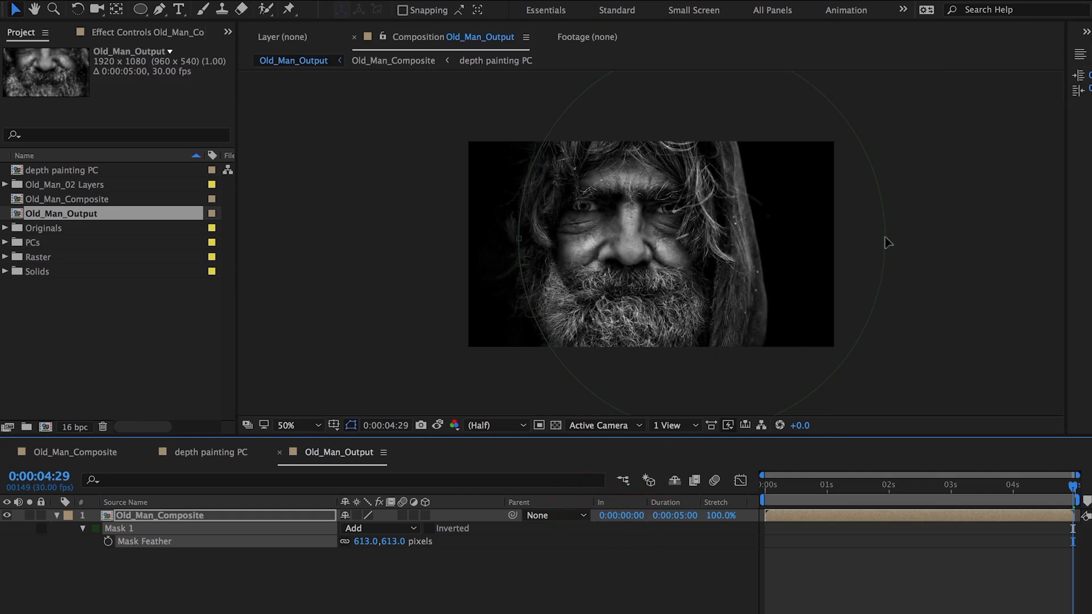
left_click_drag(885, 241, 863, 242)
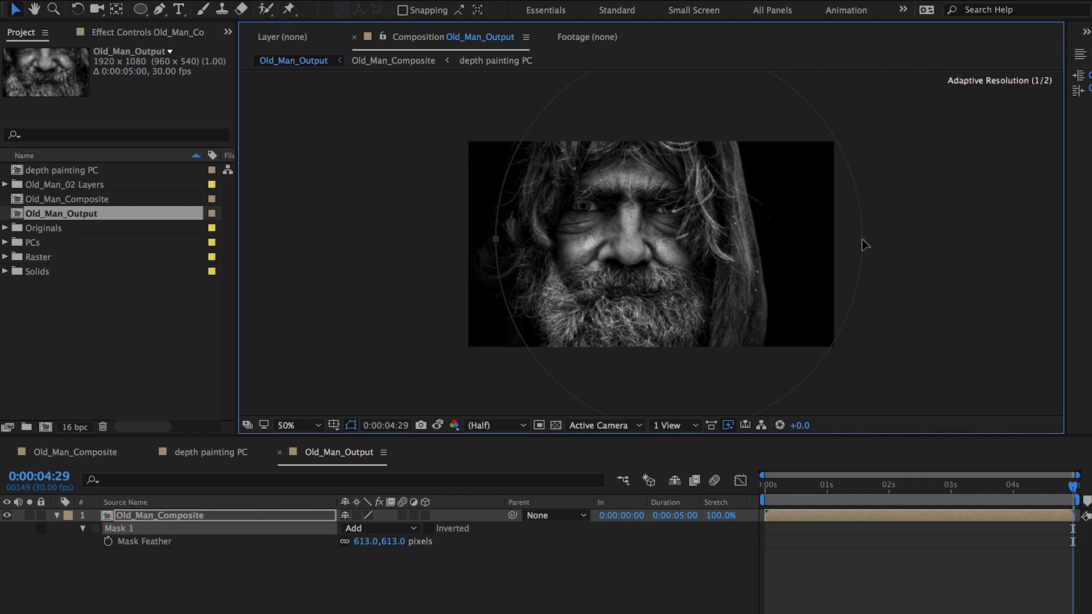
left_click(685, 291)
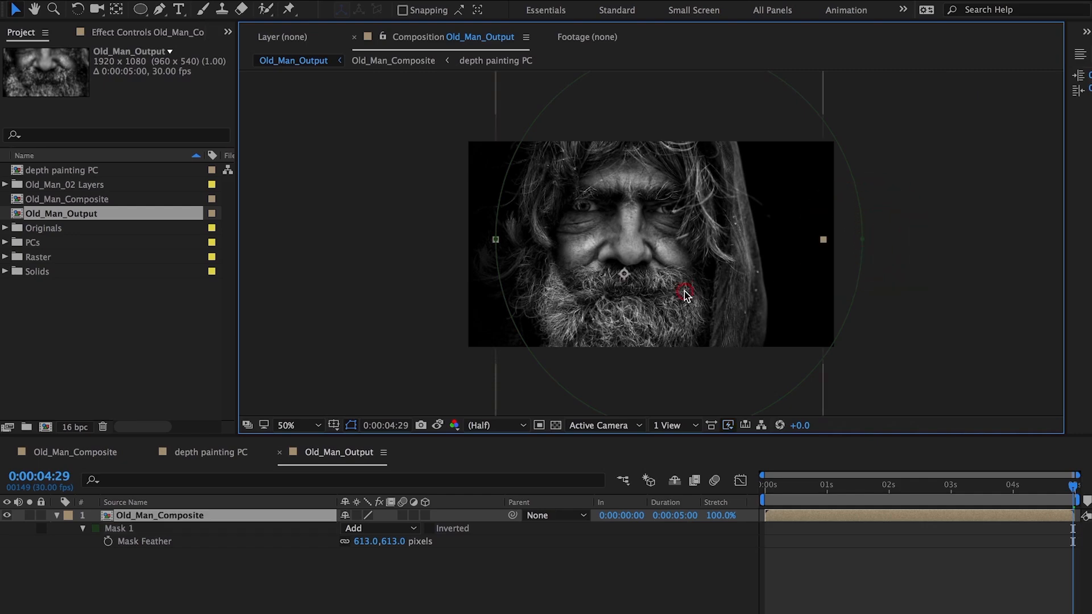
- Add a black 1920 × 1080 px solid named Fade above the Old_Man_Composite layer
left_click(226, 514)
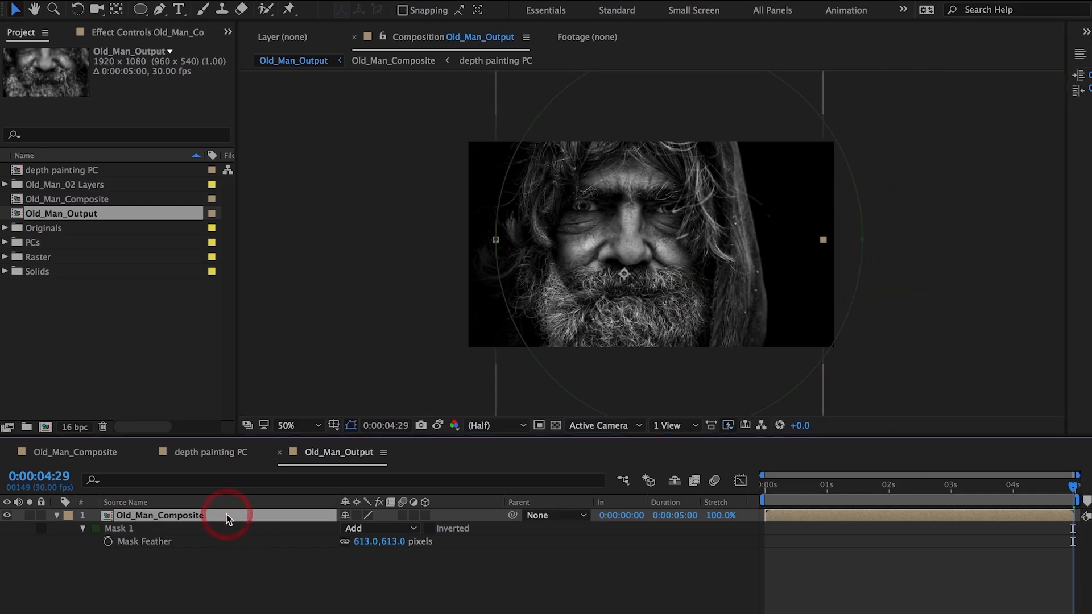
left_click(291, 0)
mouse_move(305, 0)
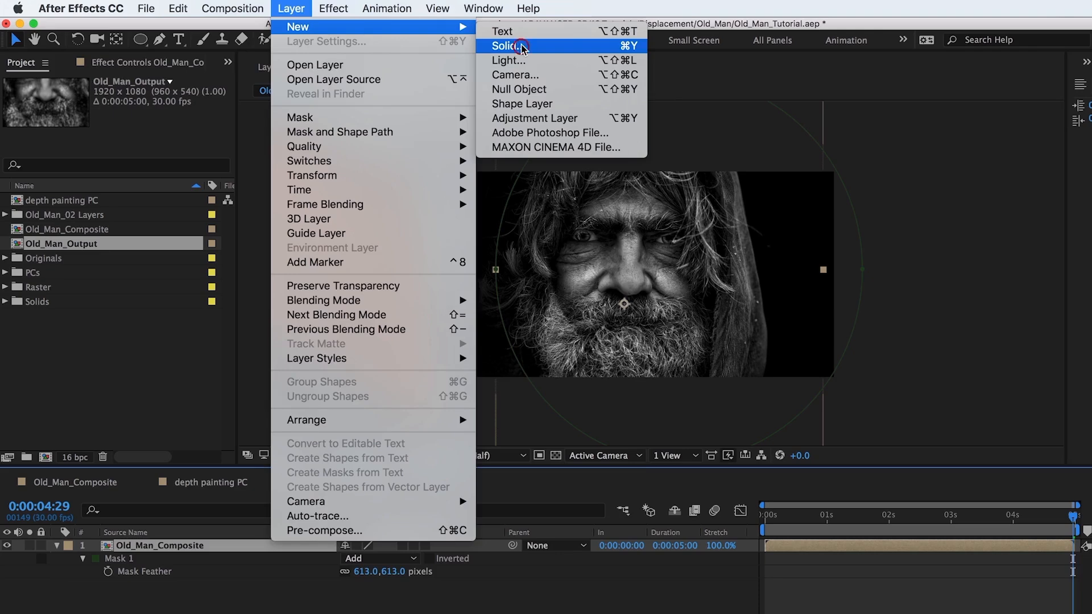
left_click(522, 18)
type("Fade")
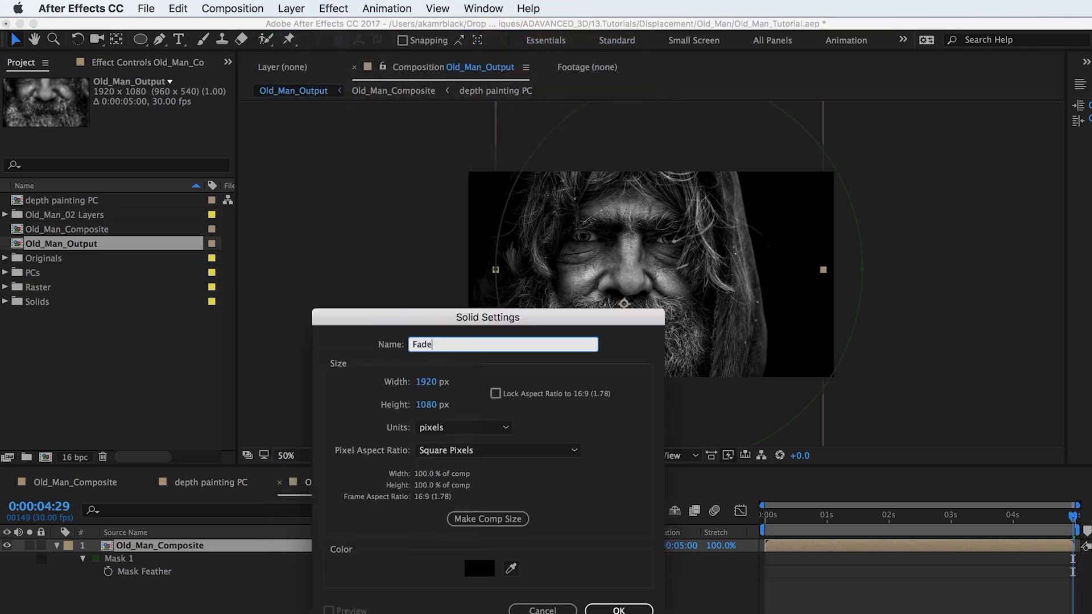
key("Return")
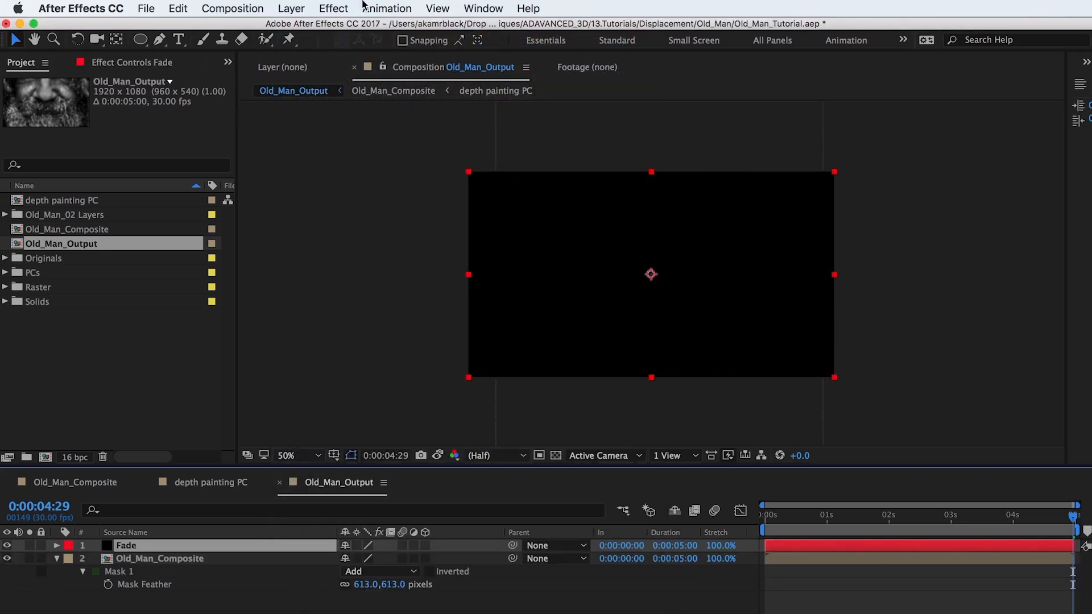
- Draw an elliptical mask over the face on the Fade solid, set to Subtract with a 427-pixel feather
left_click(140, 39)
mouse_move(519, 153)
left_mouse_down()
mouse_move(649, 366)
mouse_move(743, 421)
left_mouse_up()
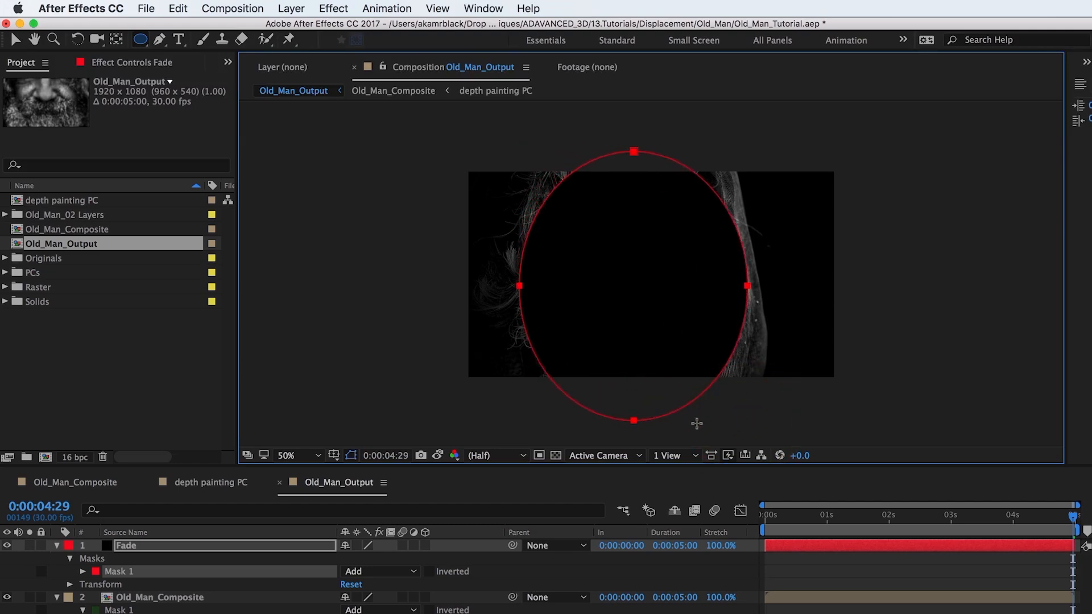
key("m")
left_click(380, 558)
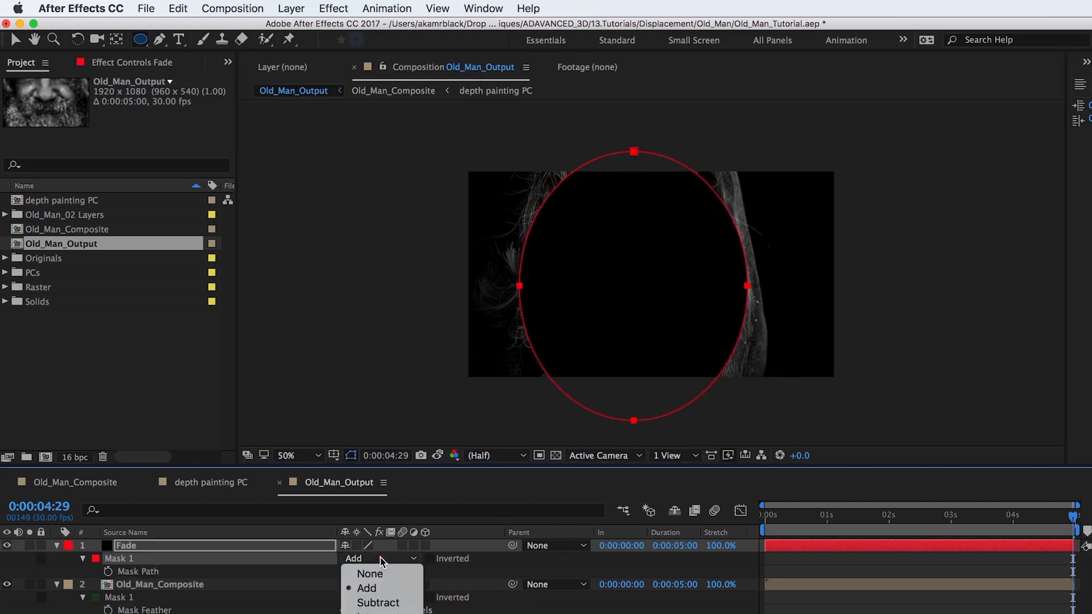
left_click(380, 603)
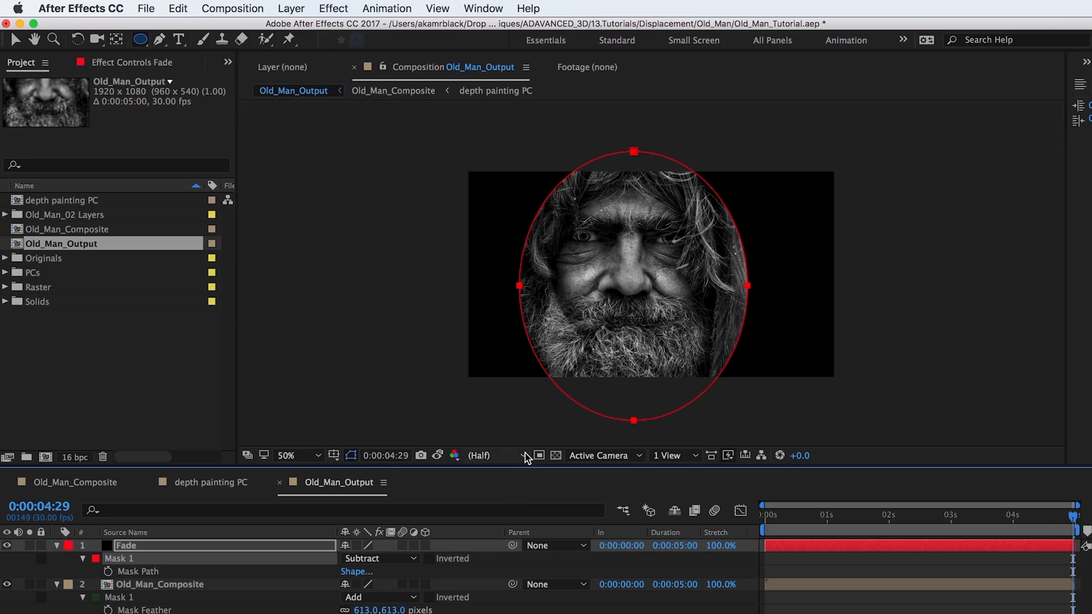
key("f")
left_click_drag(377, 572, 678, 543)
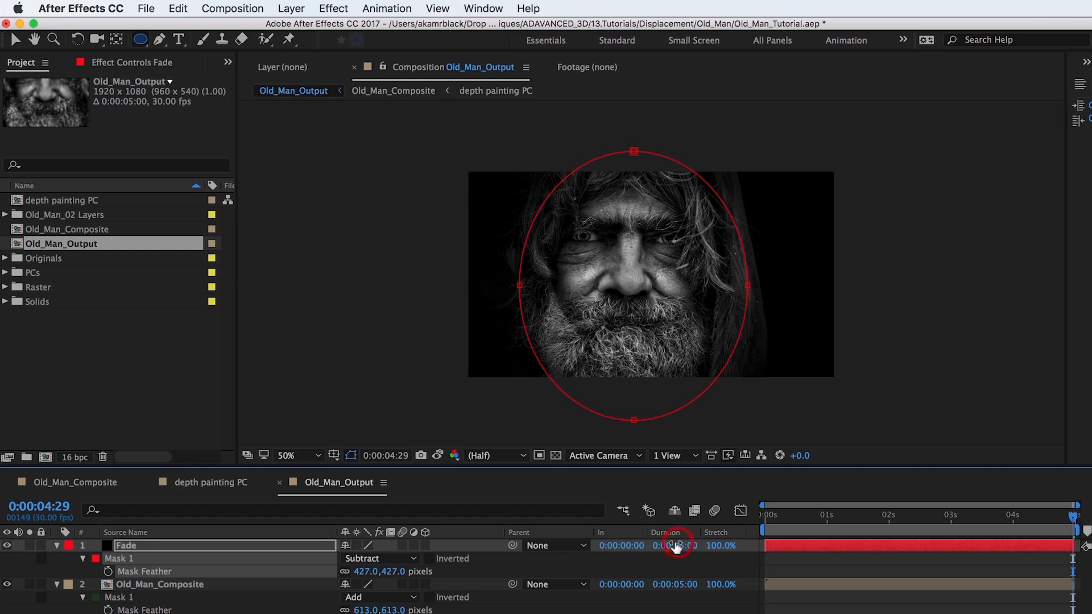
- Move the Fade mask slightly up and left, and narrow it around the face
key("v")
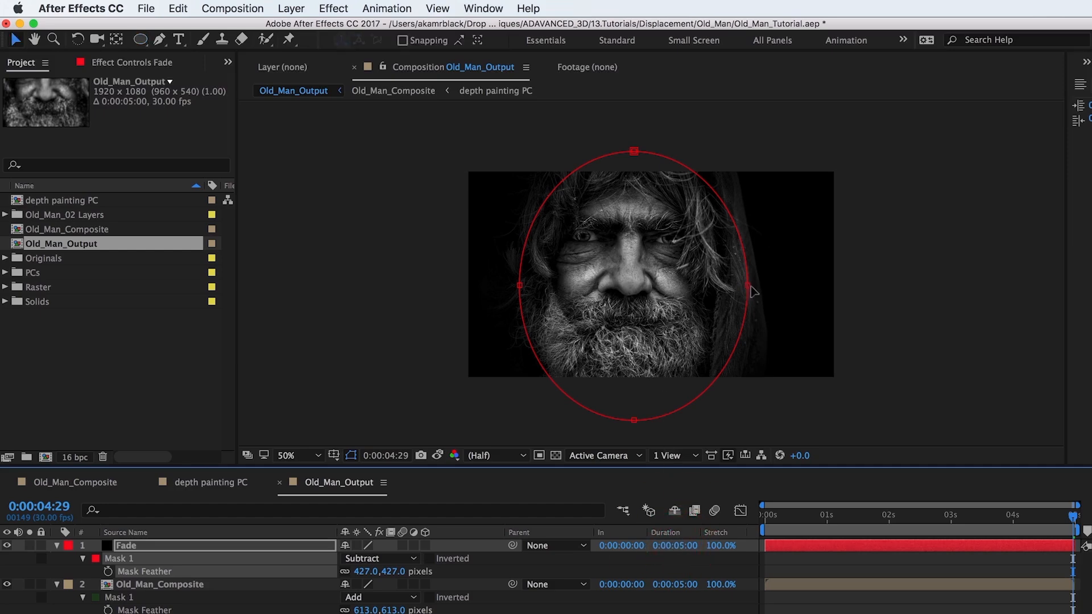
left_click(748, 286)
left_click(747, 286, "alt")
mouse_move(746, 283)
left_mouse_down()
mouse_move(710, 282)
mouse_move(741, 274)
left_mouse_up()
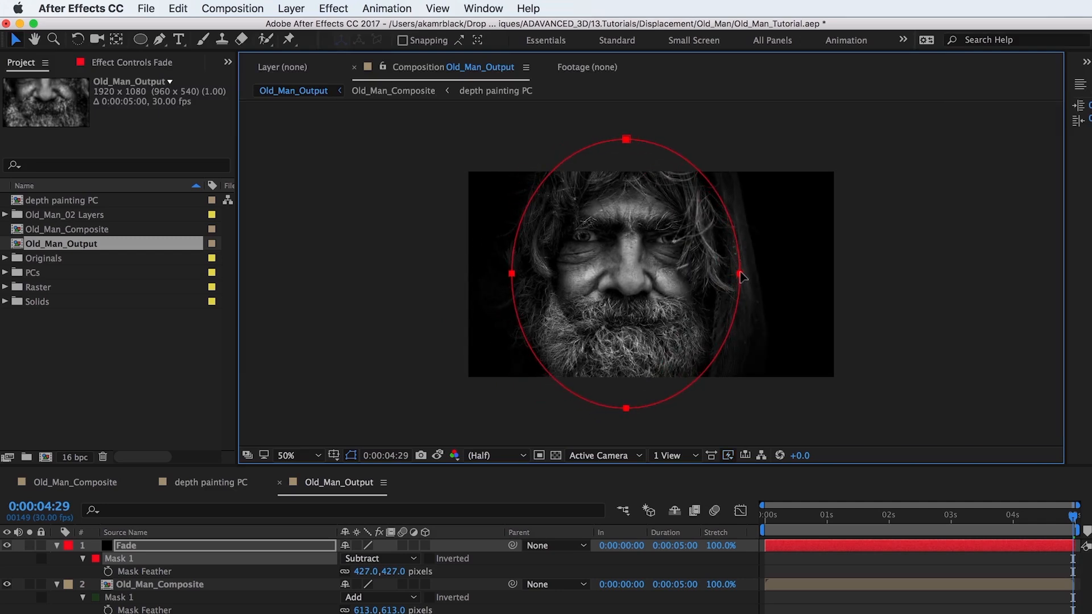
double_click(740, 276)
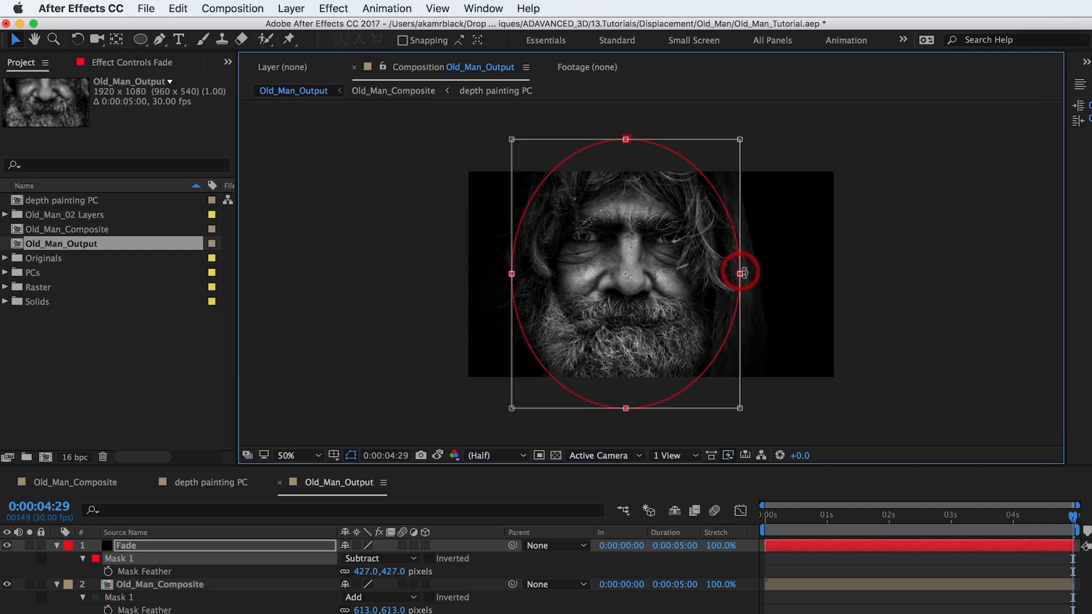
left_click_drag(728, 278, 698, 278)
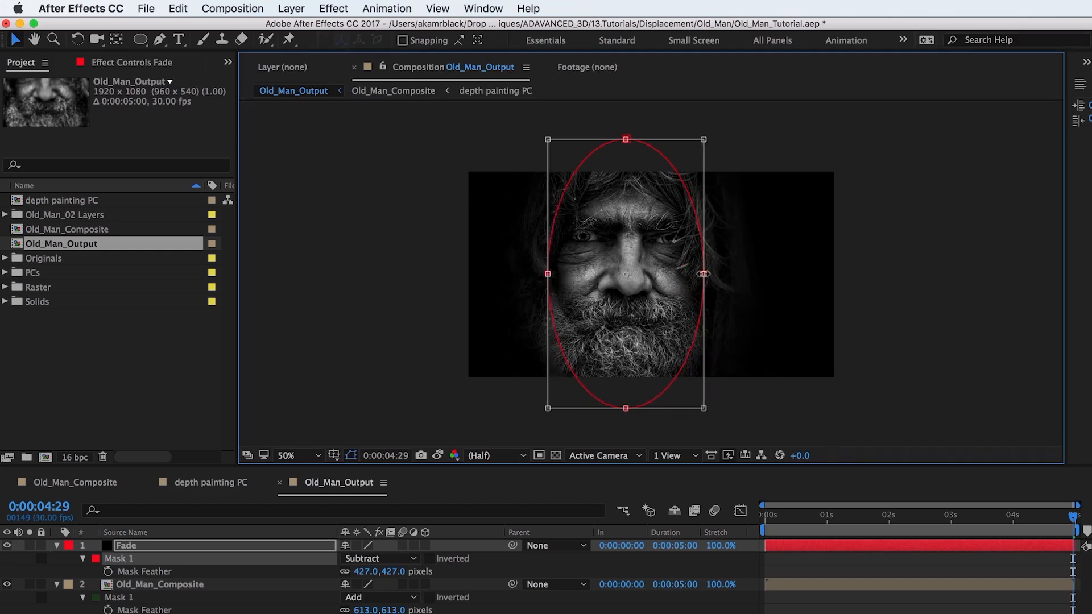
left_click(832, 586)
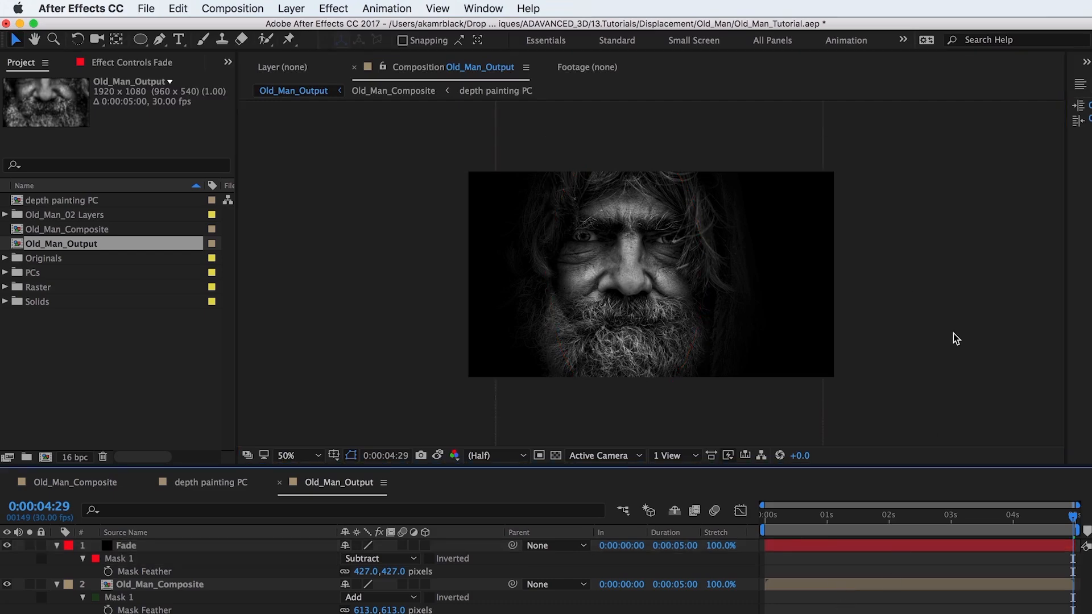
- Add an adjustment layer named Levels directly above the Old_Man_Composite layer
left_click(207, 586)
left_click(292, 9)
mouse_move(300, 28)
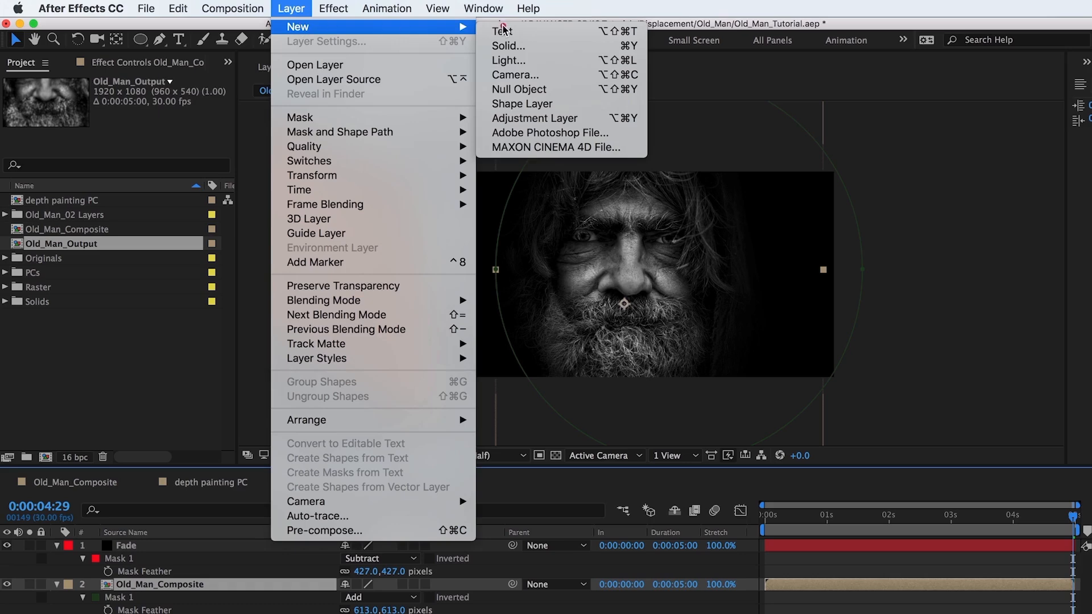
left_click(528, 121)
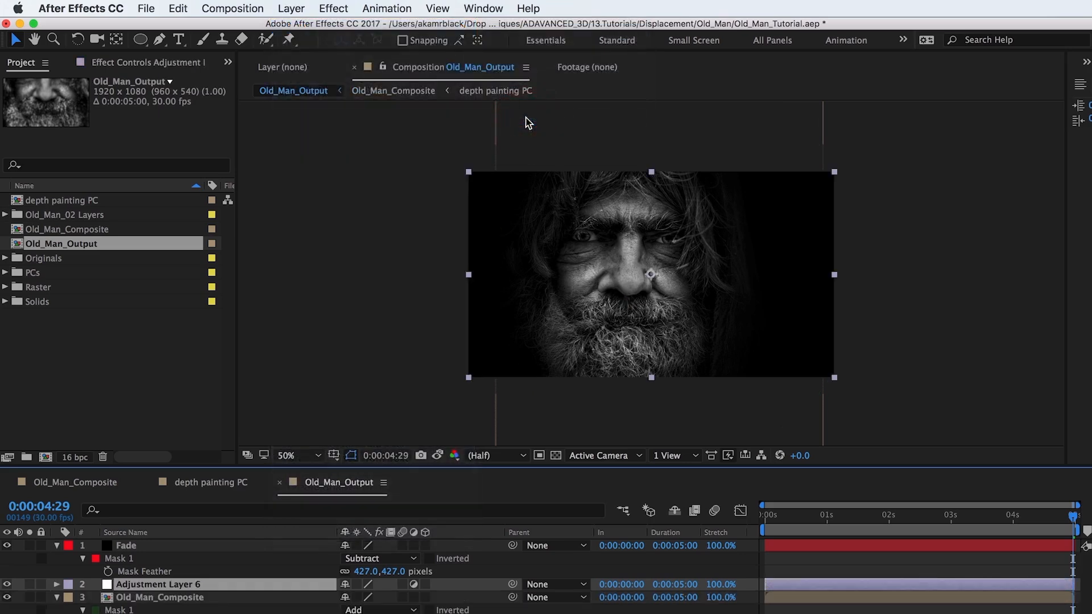
key("Return")
type("Leve")
type("ls")
key("Return")
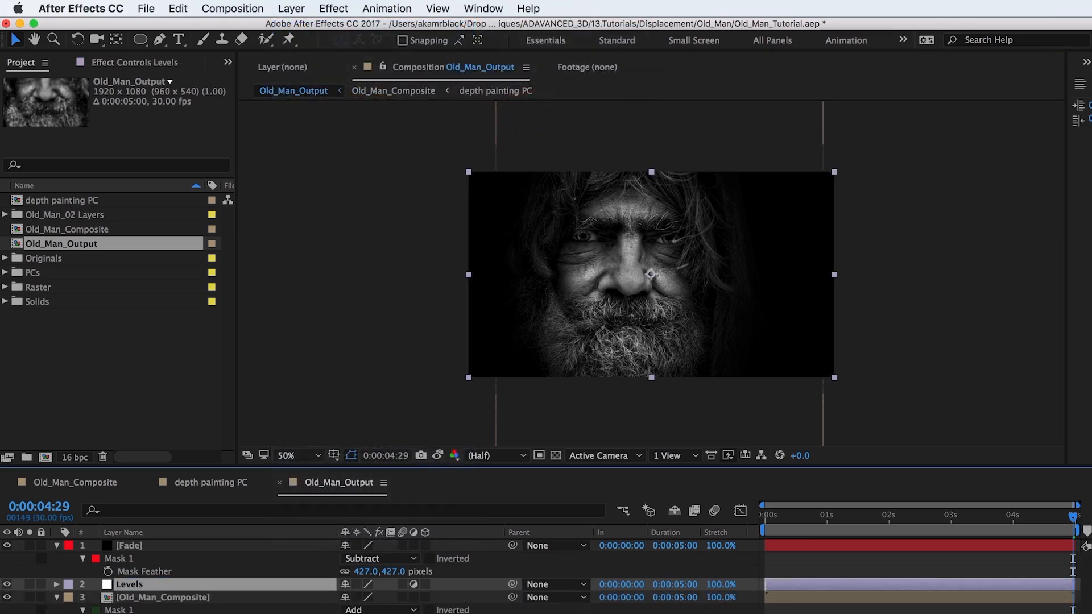
- Apply a Levels effect to the Levels layer with Input Black 1927.5, Input White 31740 and Gamma 0.80
left_click(333, 8)
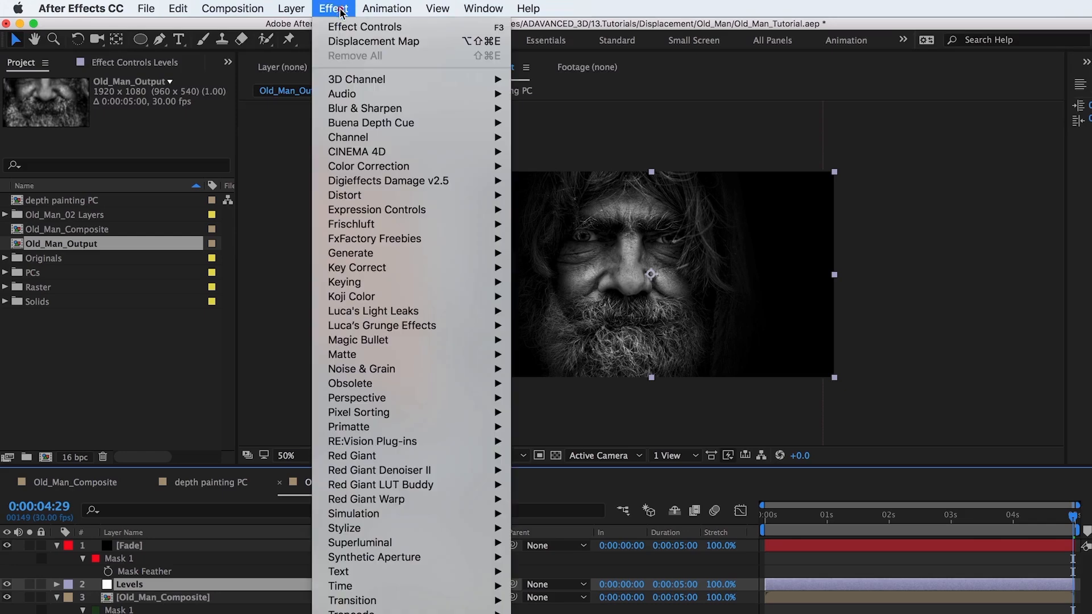
mouse_move(397, 166)
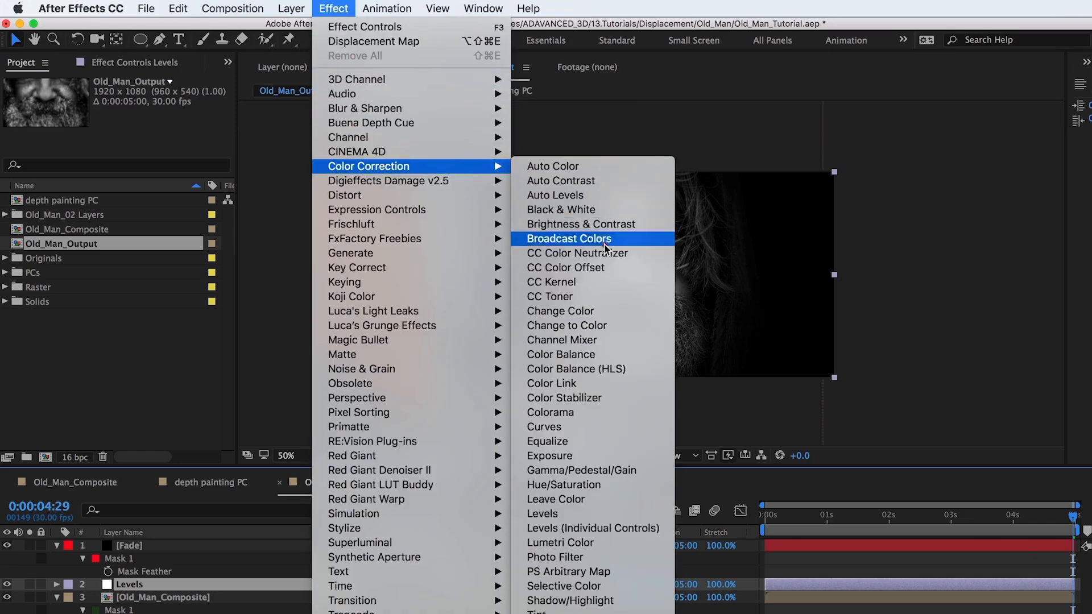
left_click(598, 515)
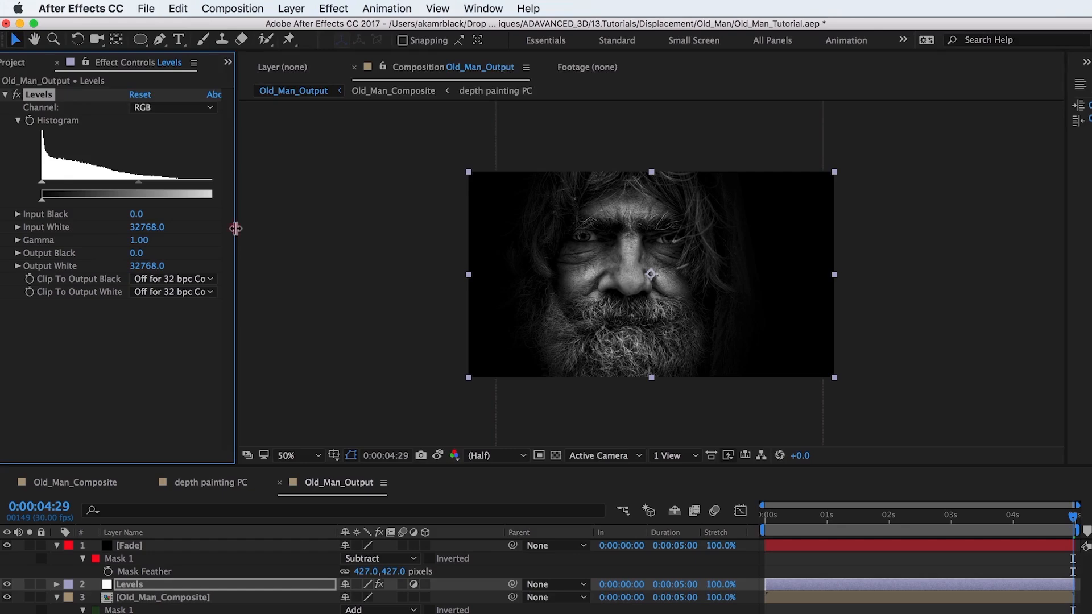
left_click_drag(235, 228, 273, 230)
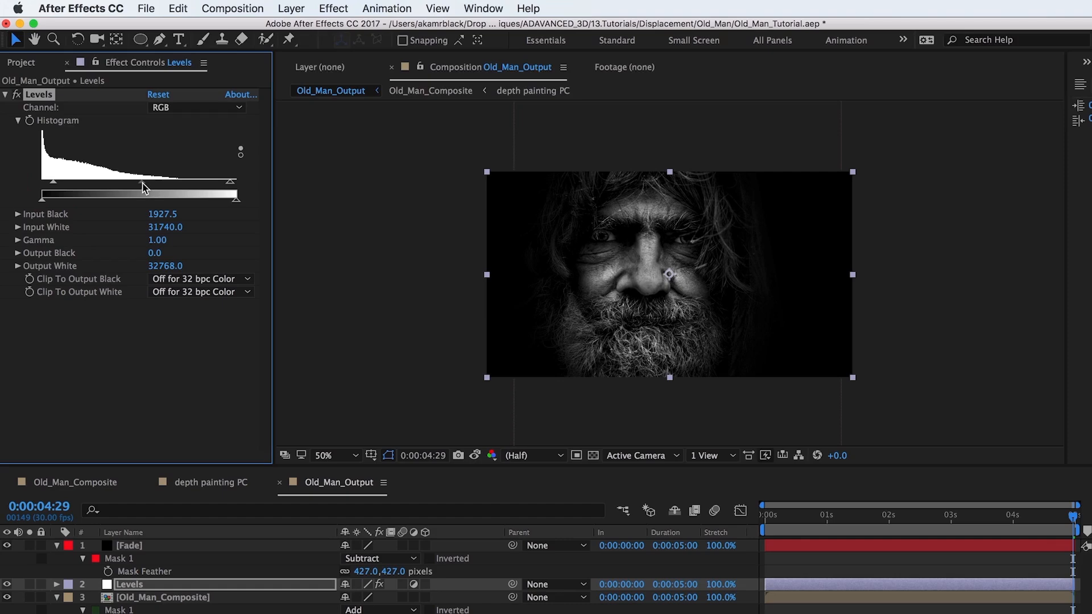
left_click_drag(142, 183, 151, 184)
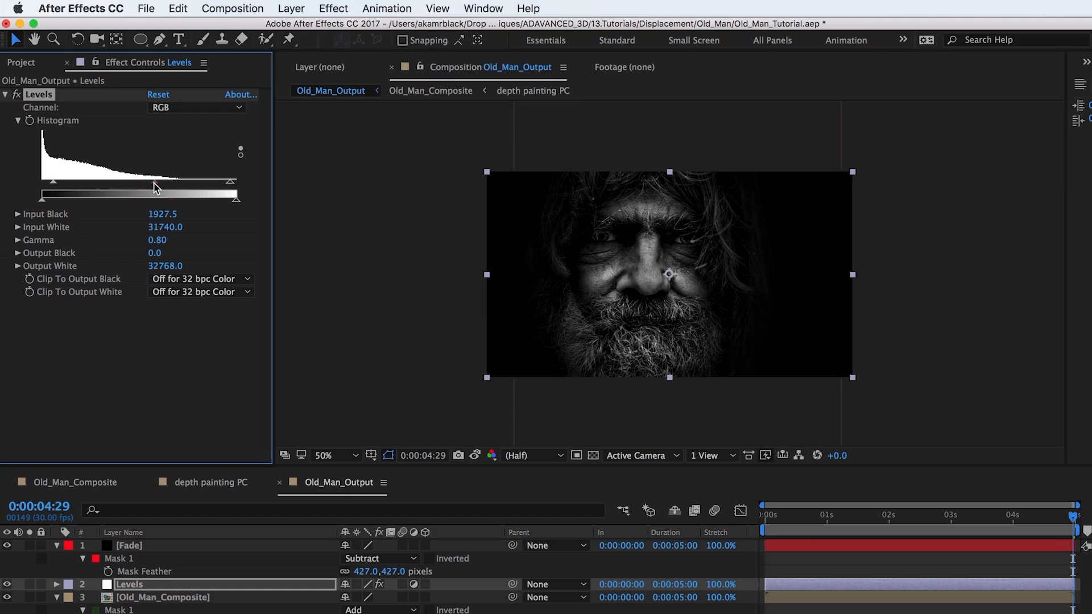
- Place Puppet pins beside and below the eye on the image's left in Old_Man_Composite, using 600 mesh triangles
left_click(158, 599)
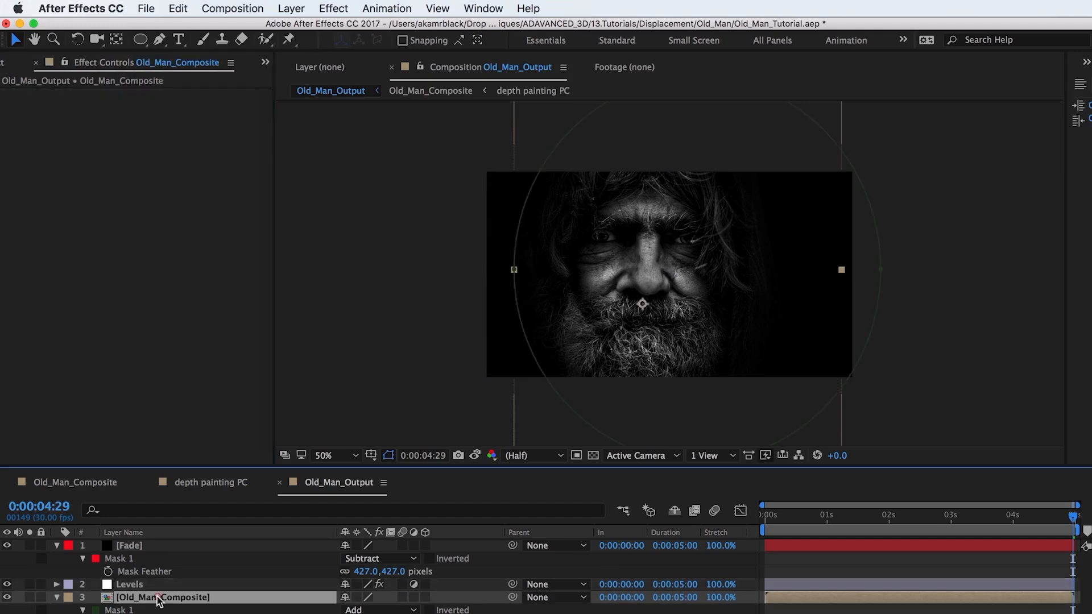
left_click(290, 39)
key("slash")
left_click(505, 198)
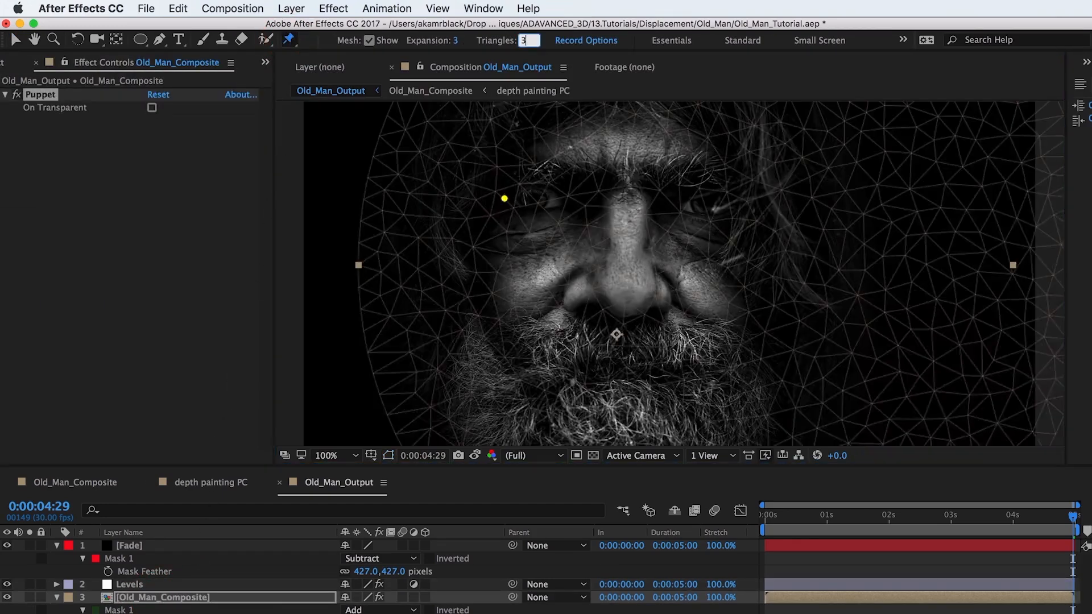
left_click_drag(529, 43, 528, 44)
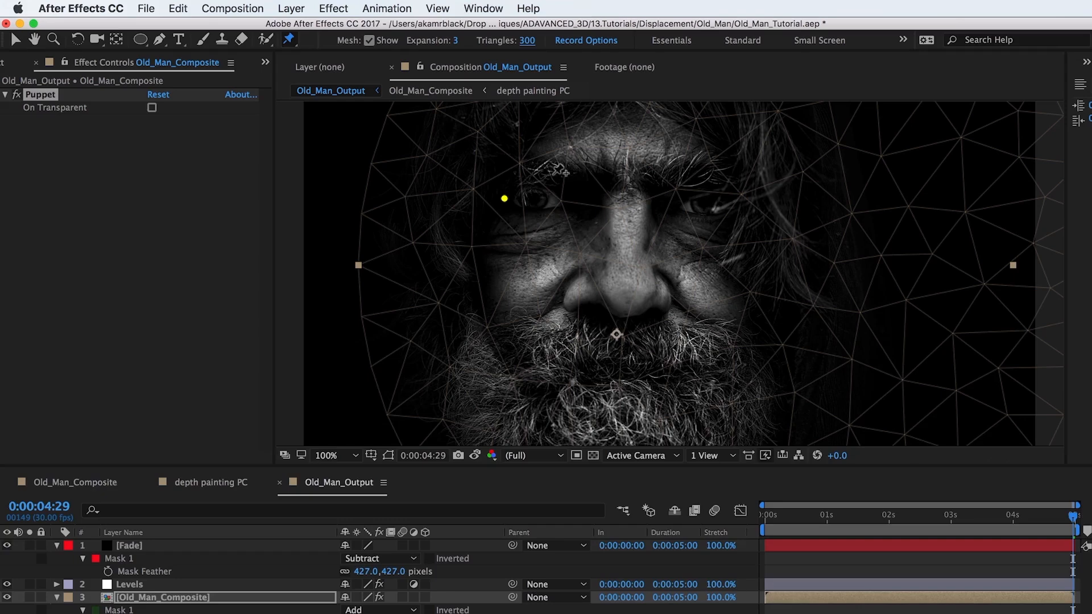
left_click(550, 211)
left_click_drag(527, 43, 555, 42)
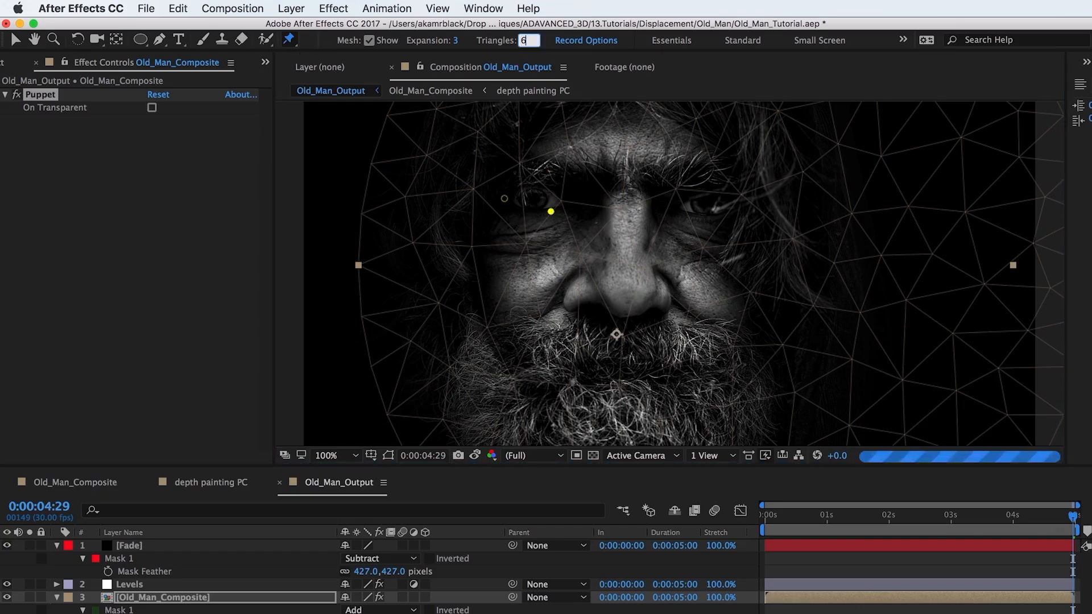
- Add Puppet pins on both eyebrows, below and outside the other eye, and between the brows
left_click(552, 173)
left_click(696, 173)
left_click(705, 218)
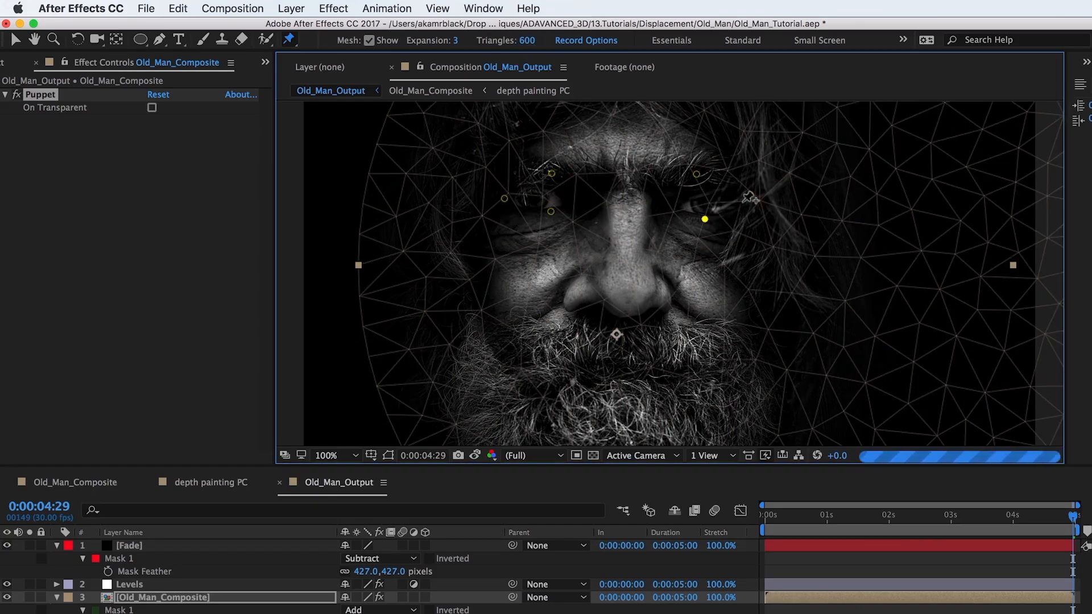
left_click(743, 200)
left_click(628, 180)
- Add Puppet pins below the nose, at the mouth, on both sides of the beard and under the chin
key("h")
left_click_drag(696, 365, 688, 306)
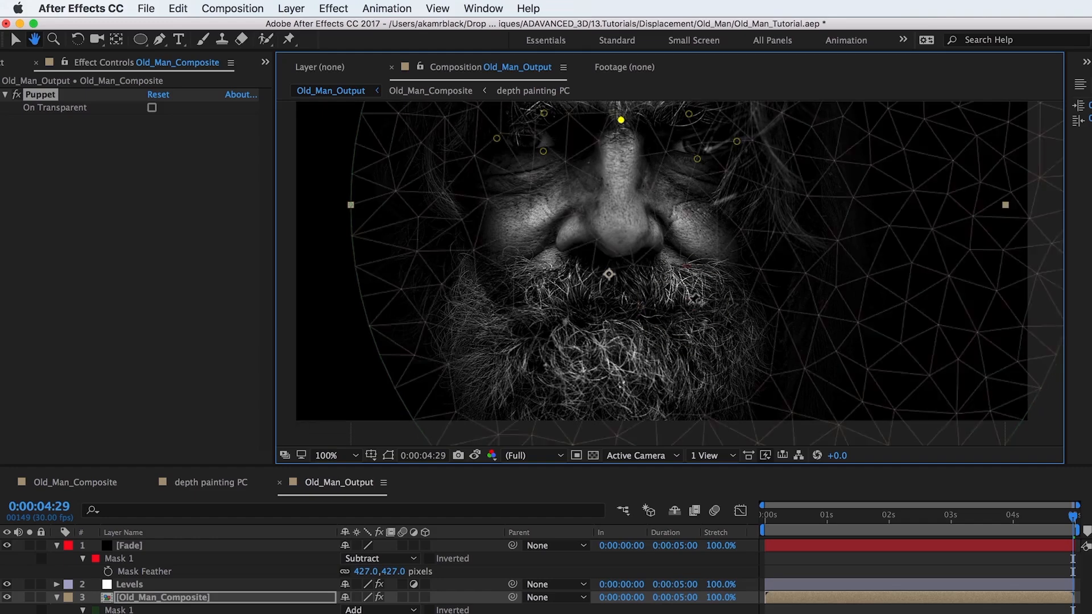
left_click(619, 268)
left_click(612, 322)
left_click(518, 333)
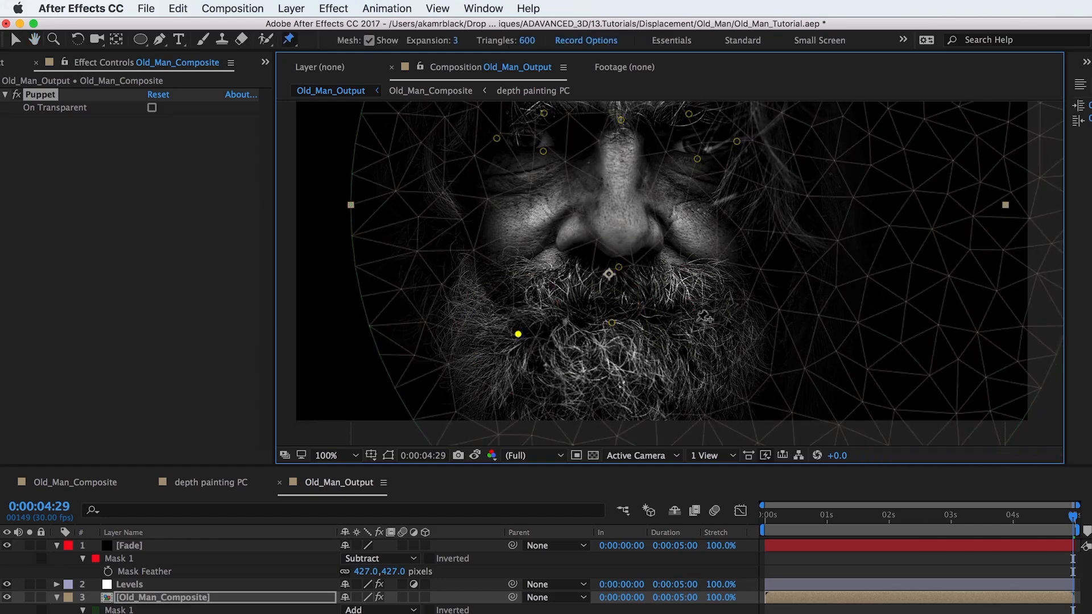
left_click(696, 320)
left_click(617, 441)
- Move all Puppet pin position keyframes to the start of the composition and return to the last frame, 0:00:04:29
key("u")
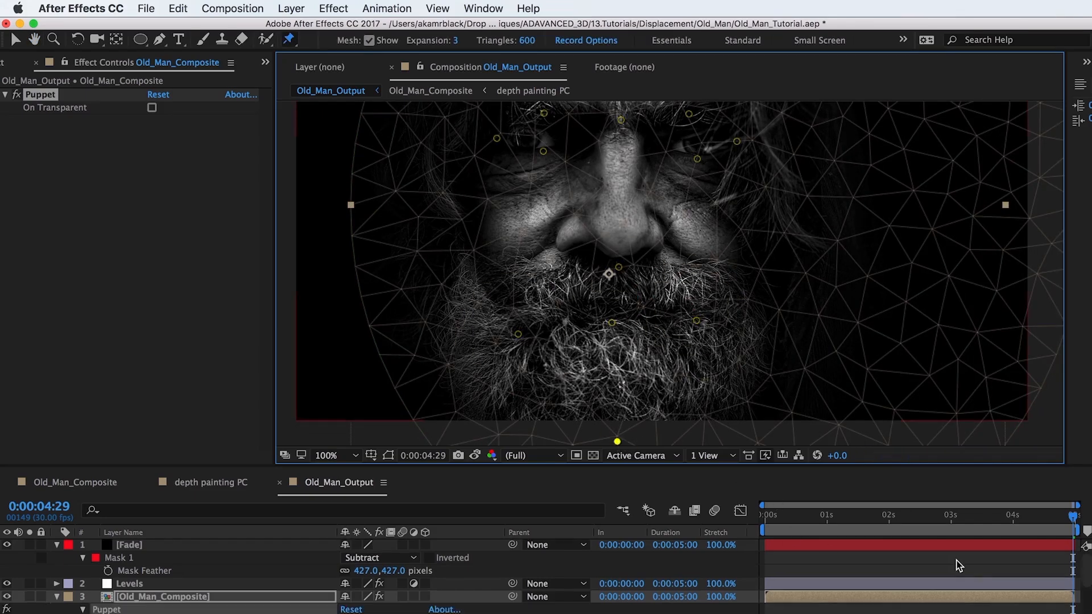
scroll(960, 565, "down", 5)
left_click_drag(1036, 557, 1085, 612)
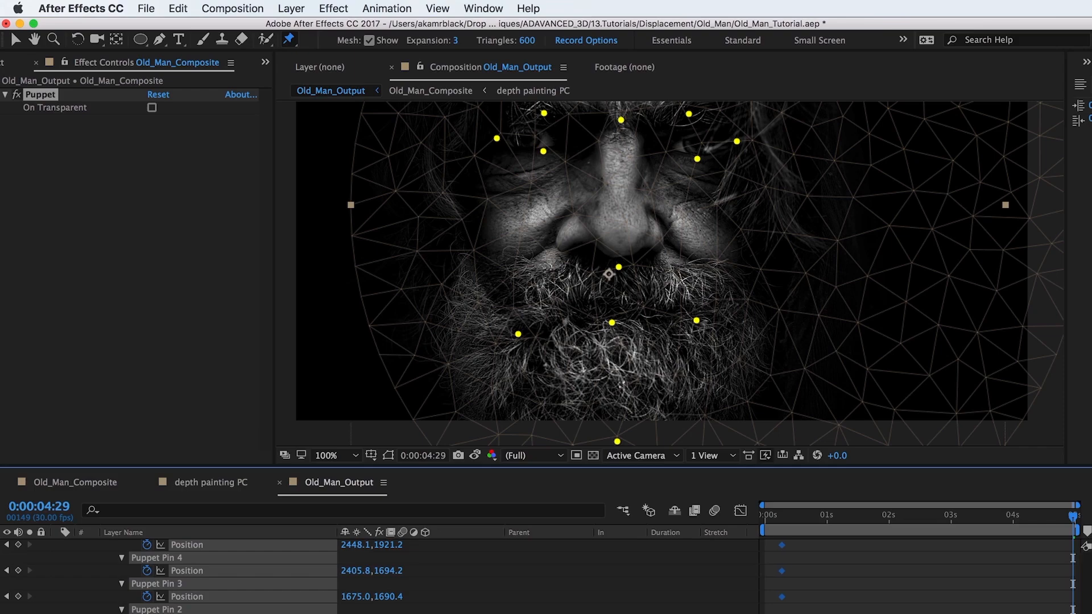
scroll(768, 572, "up", 10)
left_click(759, 519)
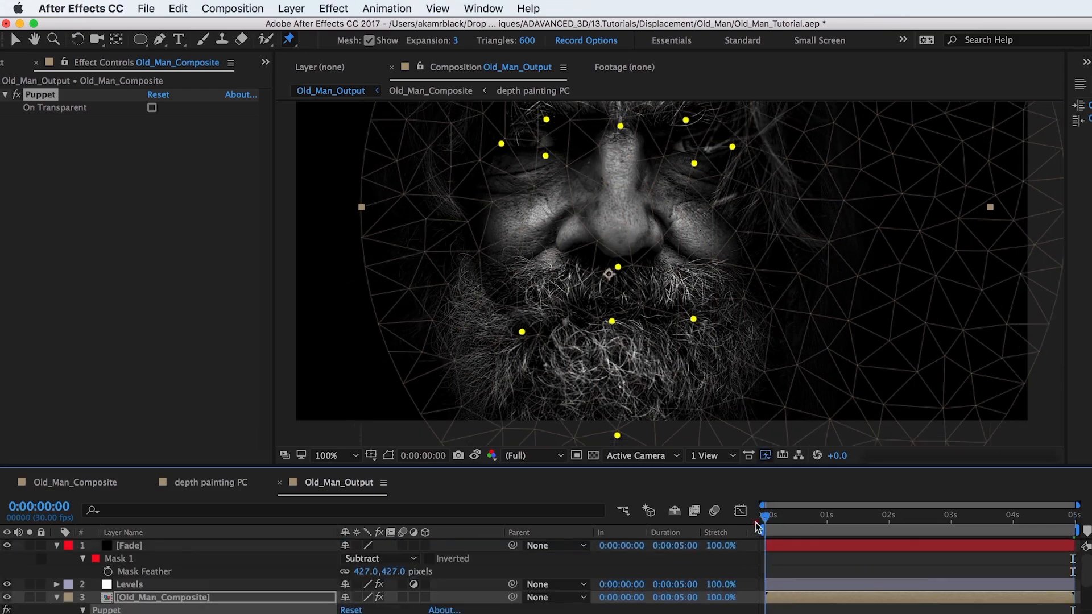
scroll(801, 398, "down", 1)
left_click_drag(975, 514, 1075, 517)
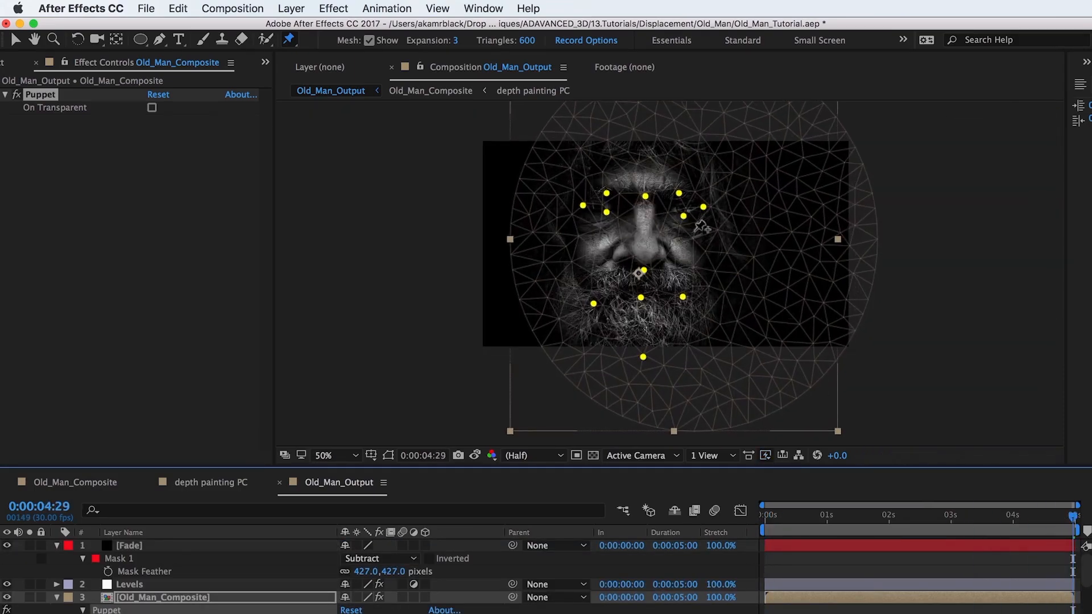
- On the last frame, raise the beard pin on the image's left and nudge the nose and brow-center pins slightly up
scroll(715, 223, "up", 1)
key("space")
left_click_drag(668, 264, 671, 309)
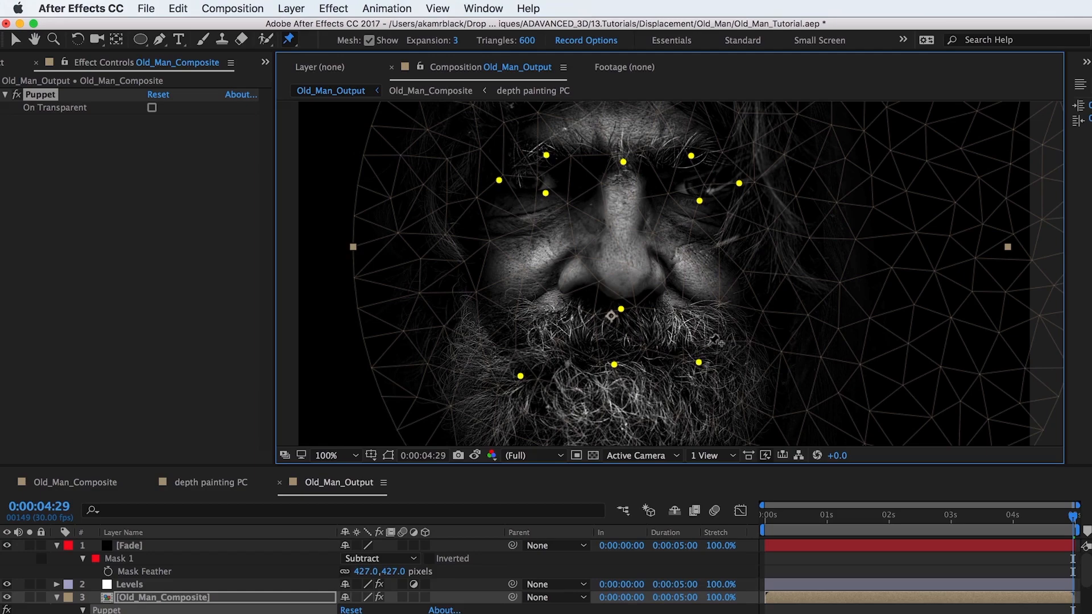
left_click_drag(699, 363, 702, 355)
key("super+z")
left_click(700, 362)
left_click_drag(520, 376, 514, 362)
left_click_drag(621, 310, 622, 316)
left_click_drag(624, 163, 624, 153)
left_click_drag(622, 315, 621, 307)
- Nudge the eyebrow and eye pins slightly outward on the last frame and preview the facial movement
left_click_drag(691, 158, 693, 154)
left_click_drag(700, 201, 742, 182)
left_click_drag(499, 180, 496, 179)
left_click_drag(546, 155, 547, 153)
left_click_drag(545, 194, 545, 197)
key("space")
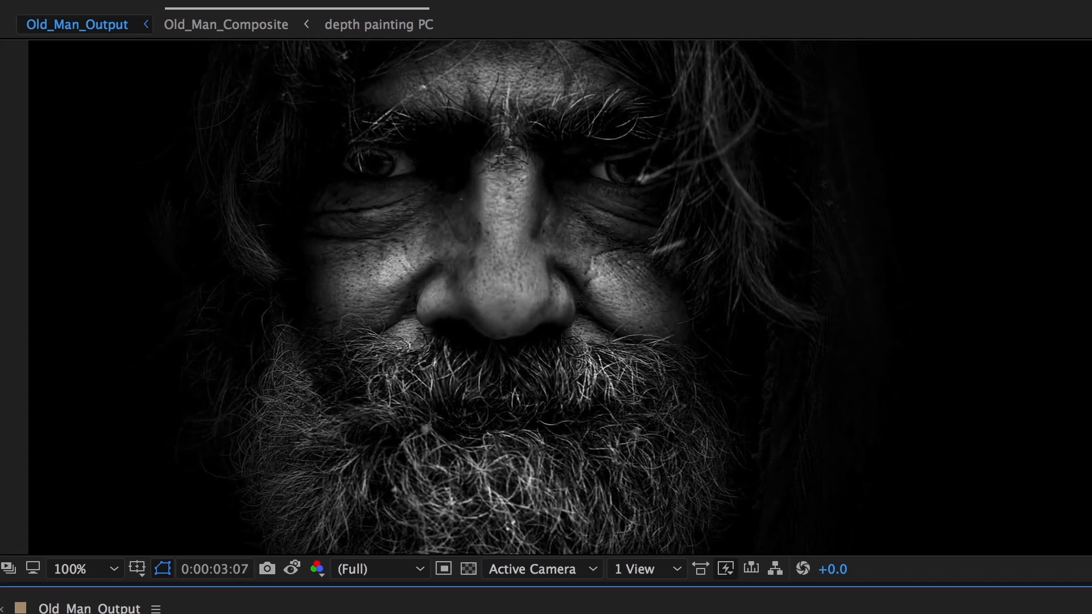
- Import Letterbox_235.png, place it as the top layer of Old_Man_Output and lock it
left_click(164, 586)
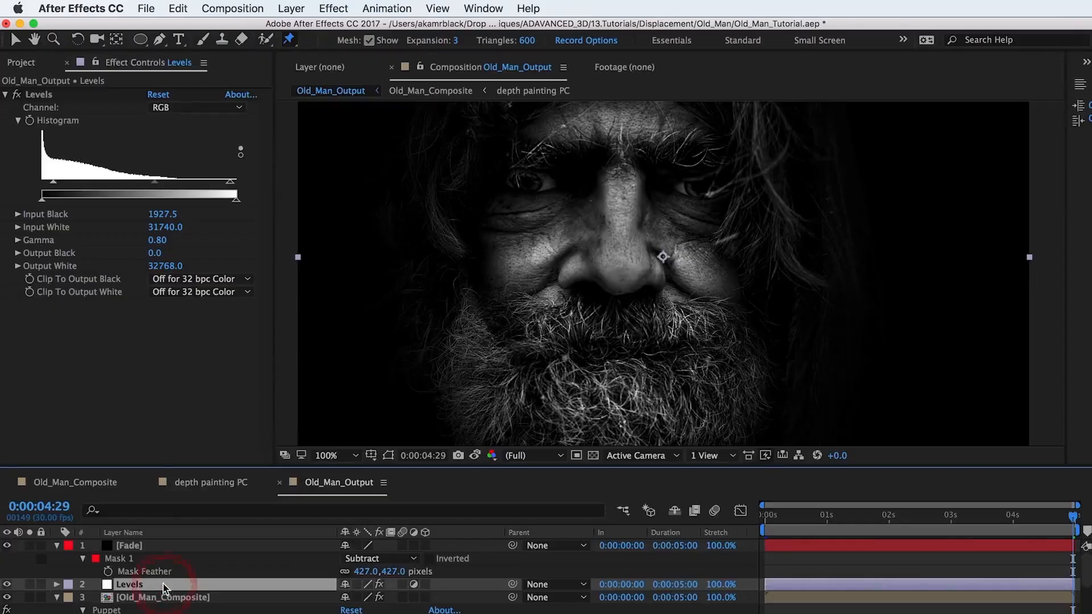
left_click(158, 547)
left_click(21, 64)
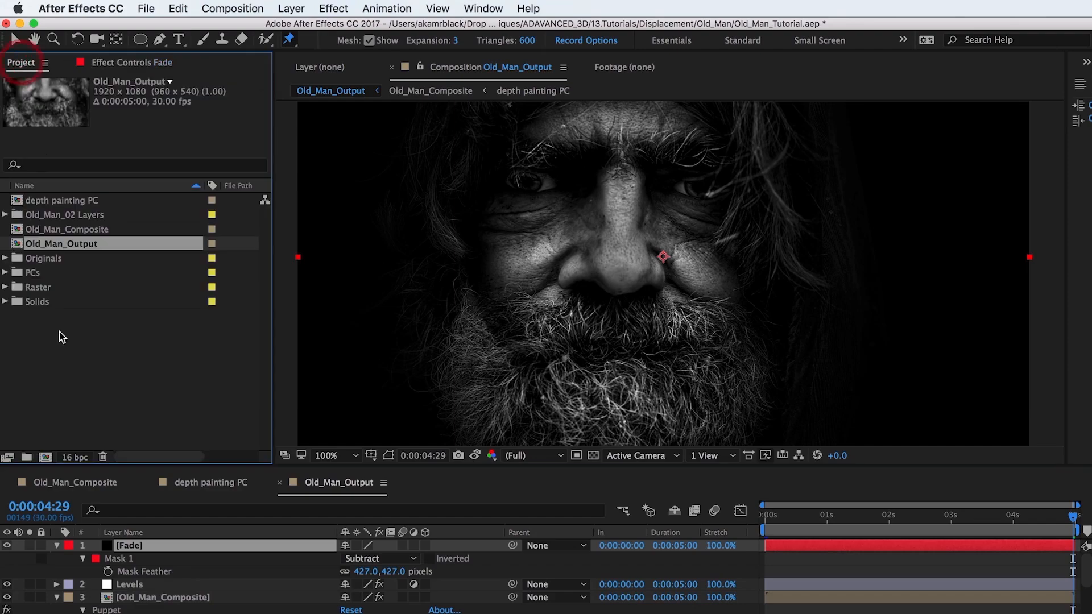
double_click(60, 336)
left_click(503, 166)
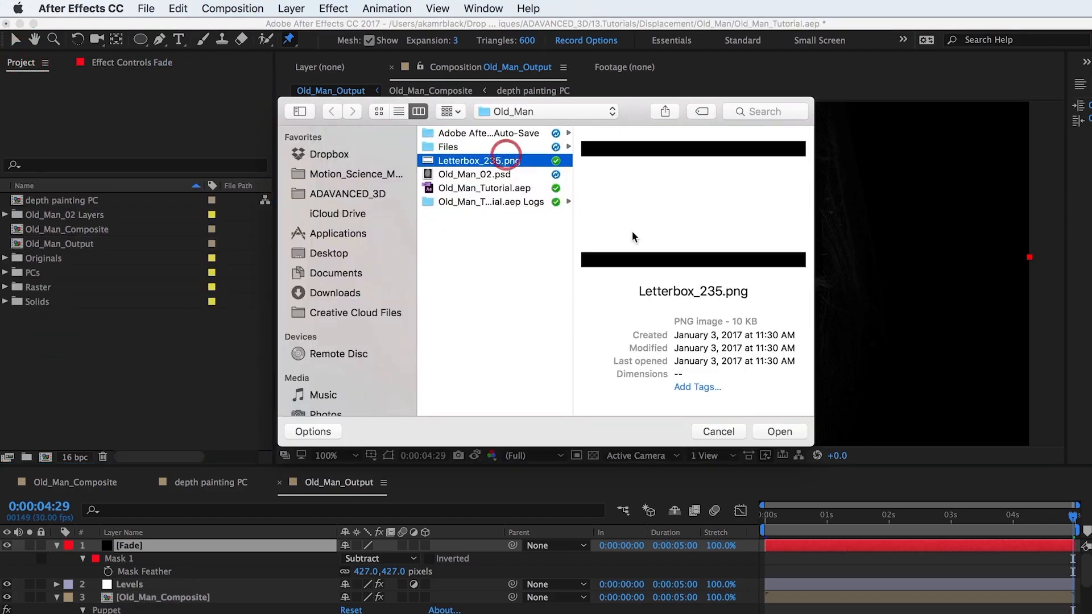
left_click(780, 432)
left_click_drag(59, 219, 193, 546)
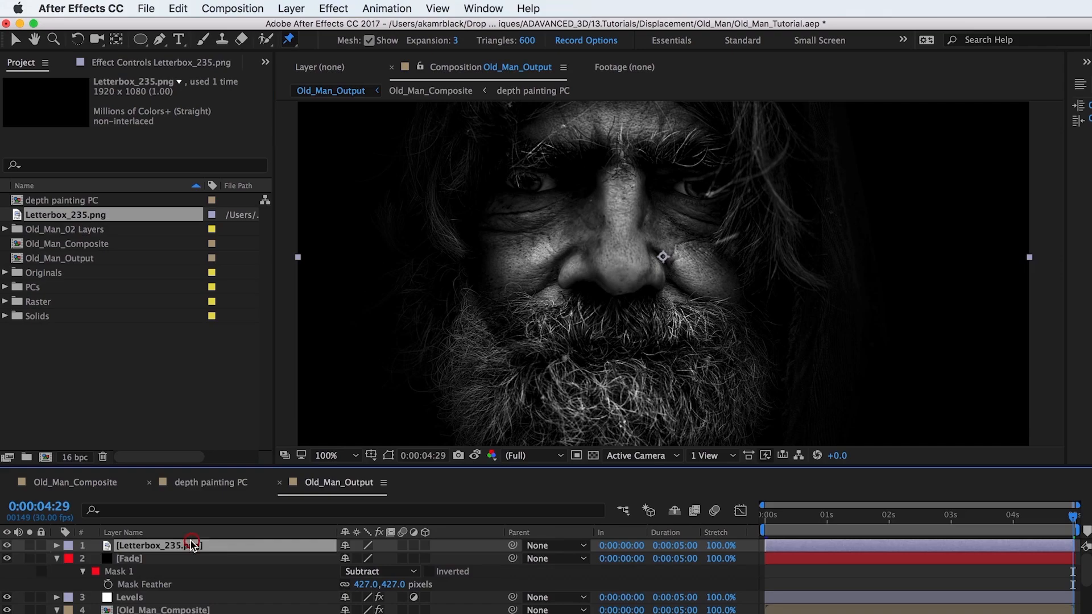
left_click(41, 545)
- Add an adjustment layer named Chroma between the Fade and letterbox layers
left_click(129, 559)
key("v")
key("comma")
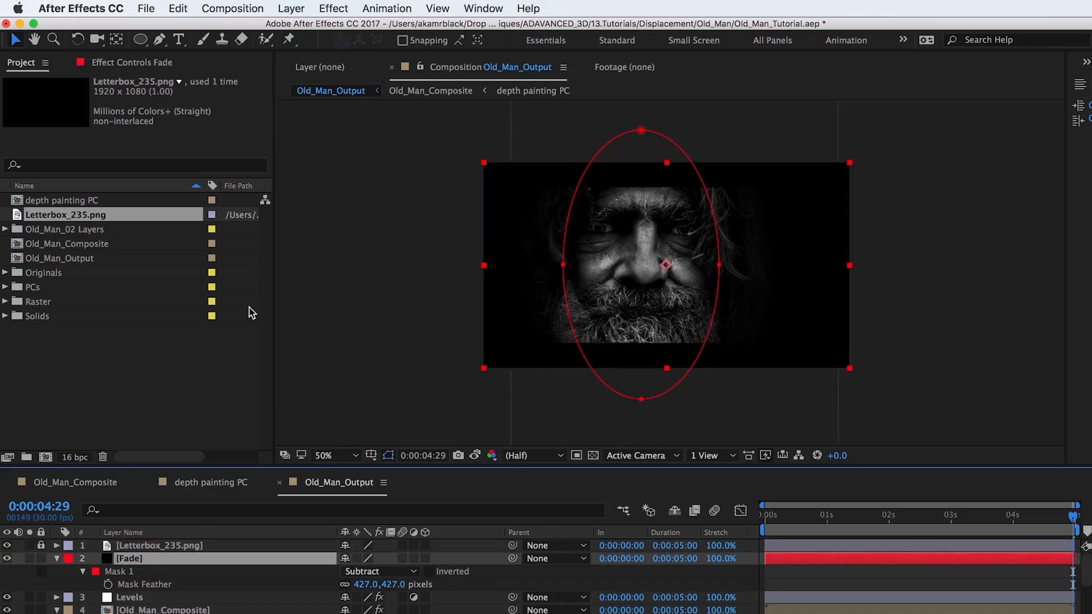
left_click(300, 7)
mouse_move(421, 26)
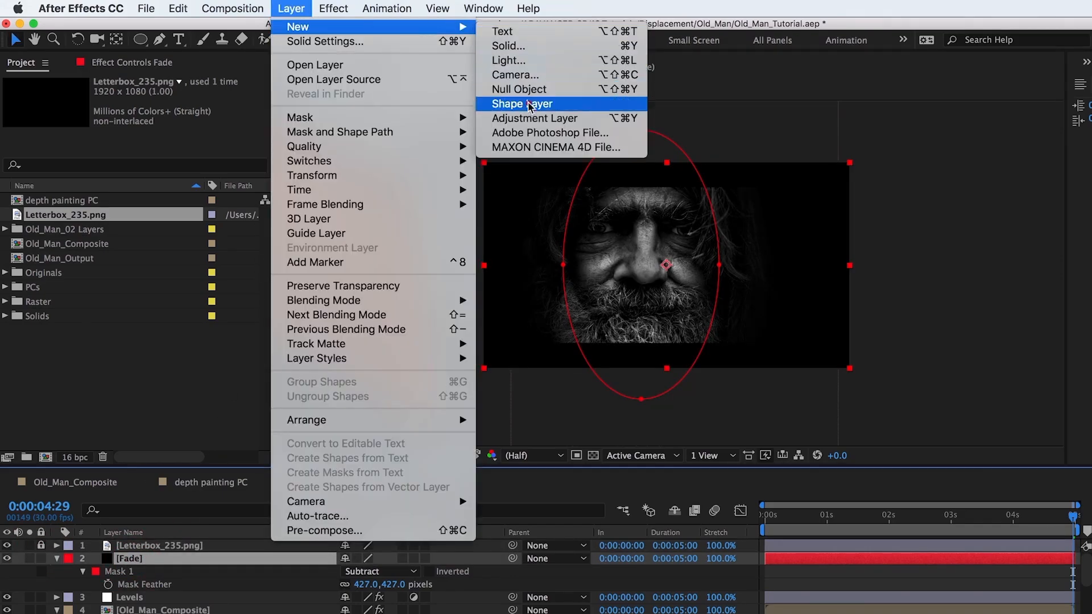
left_click(535, 118)
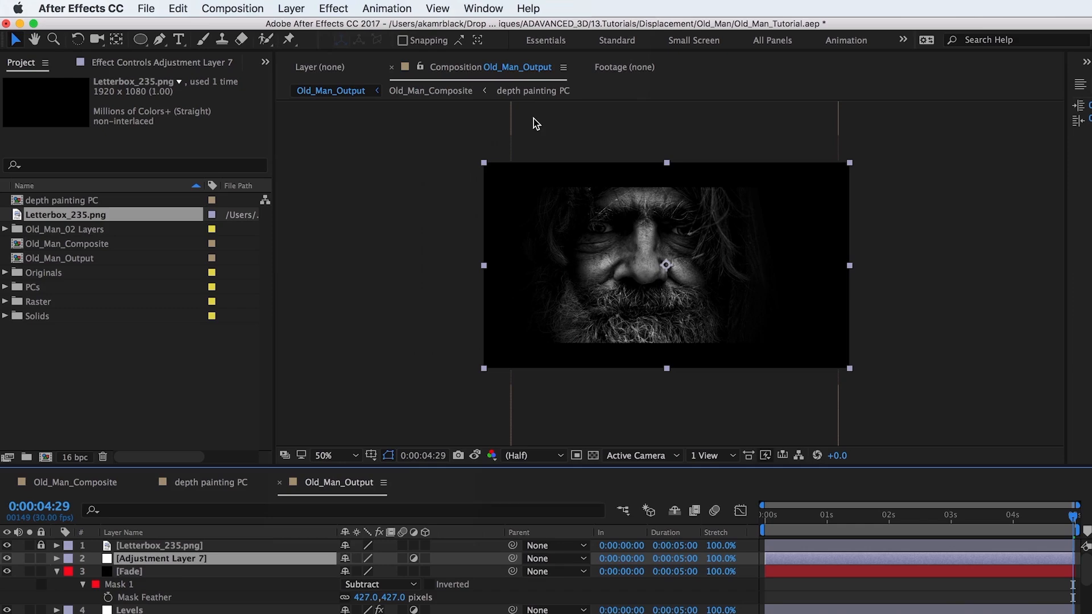
key("Return")
type("Chroma")
key("Return")
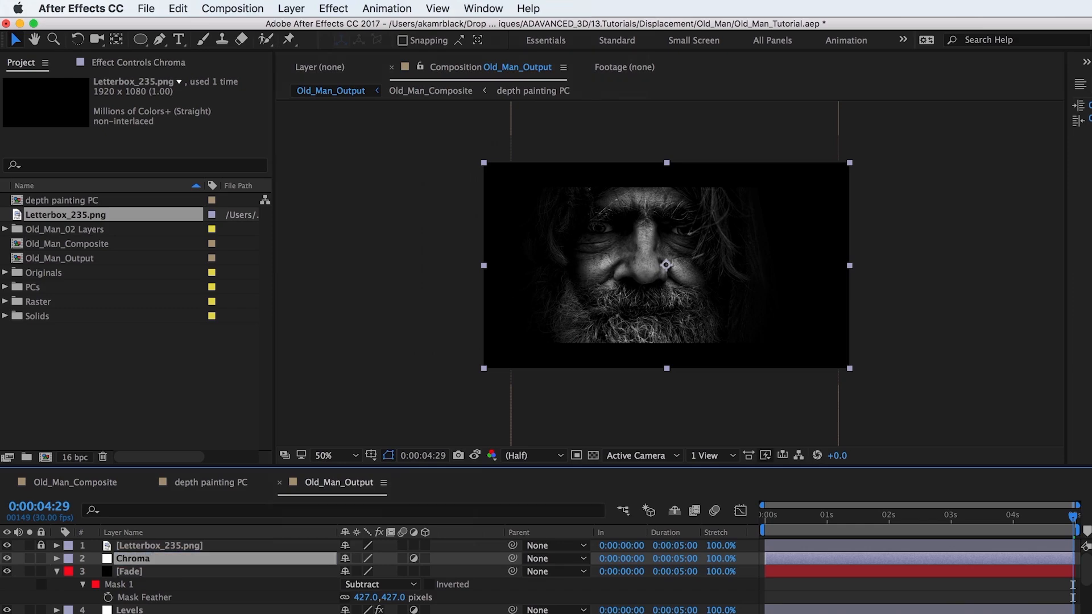
- Apply the uni.Chromatic Aberration effect to the Chroma layer and set Flatten to 18
left_click(334, 8)
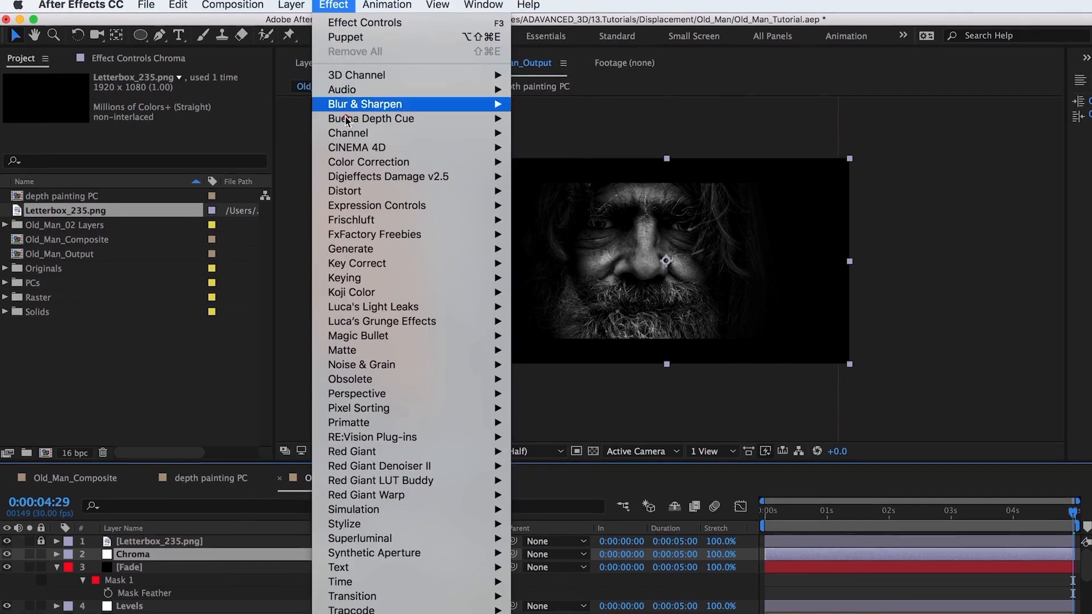
mouse_move(426, 593)
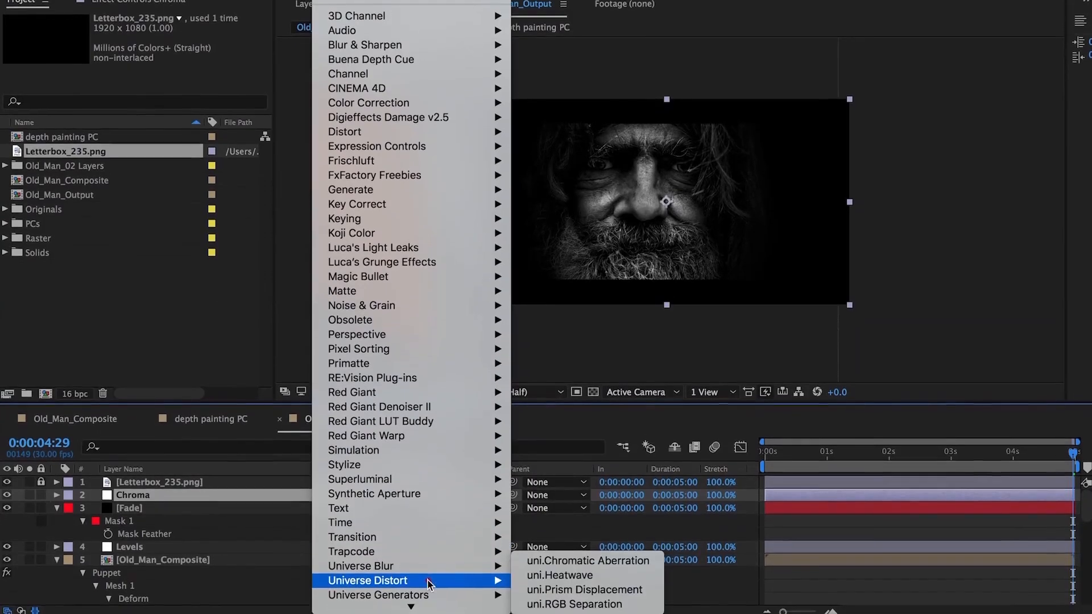
left_click(553, 574)
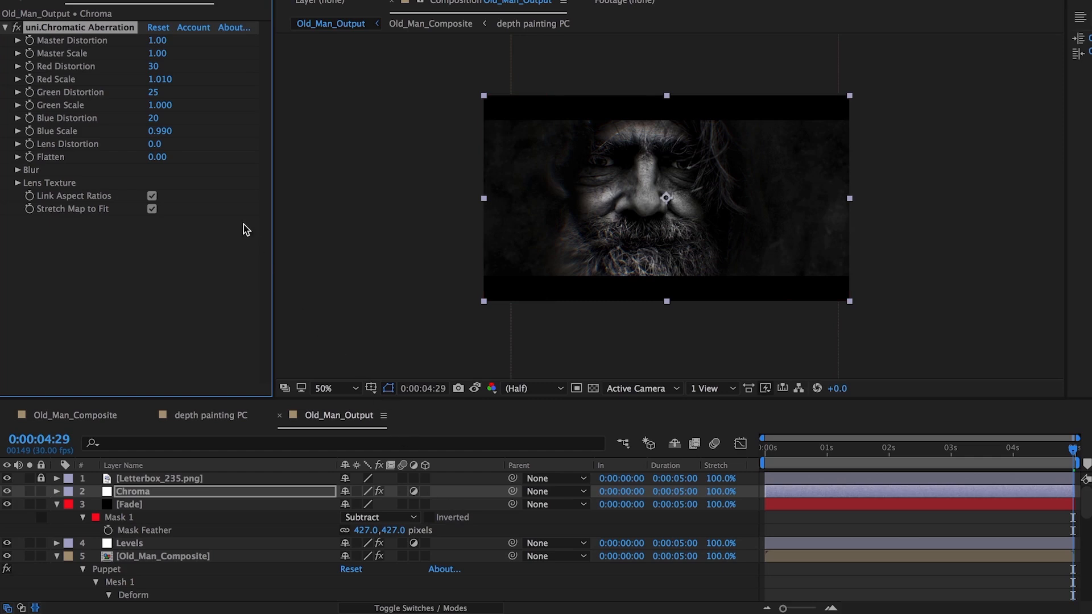
left_click_drag(161, 159, 175, 165)
- Set the chromatic aberration's Lens Texture to None and preview the animation
left_click(18, 183)
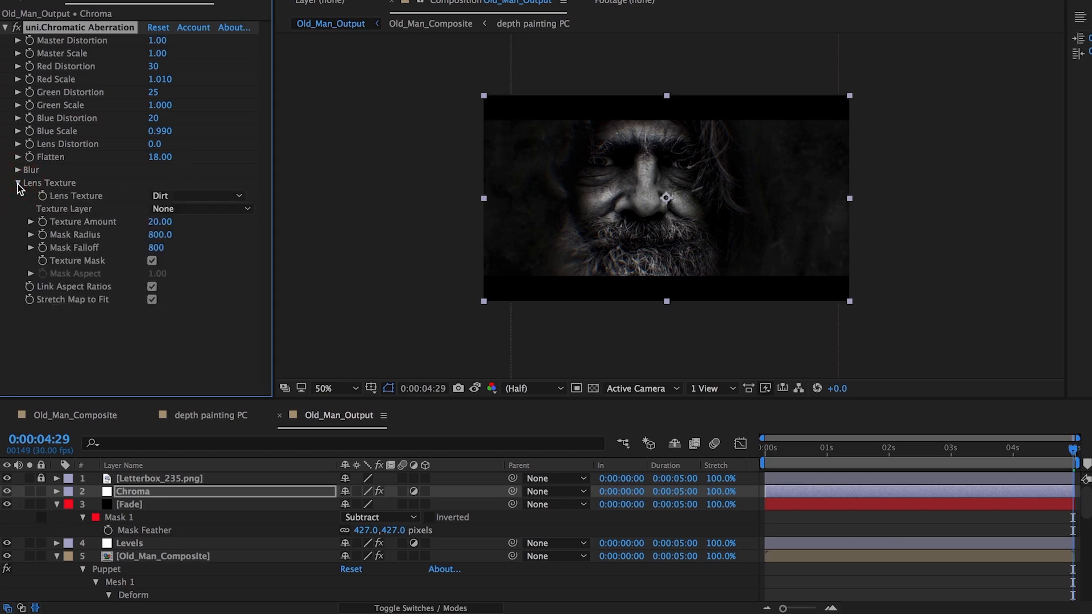
left_click(164, 195)
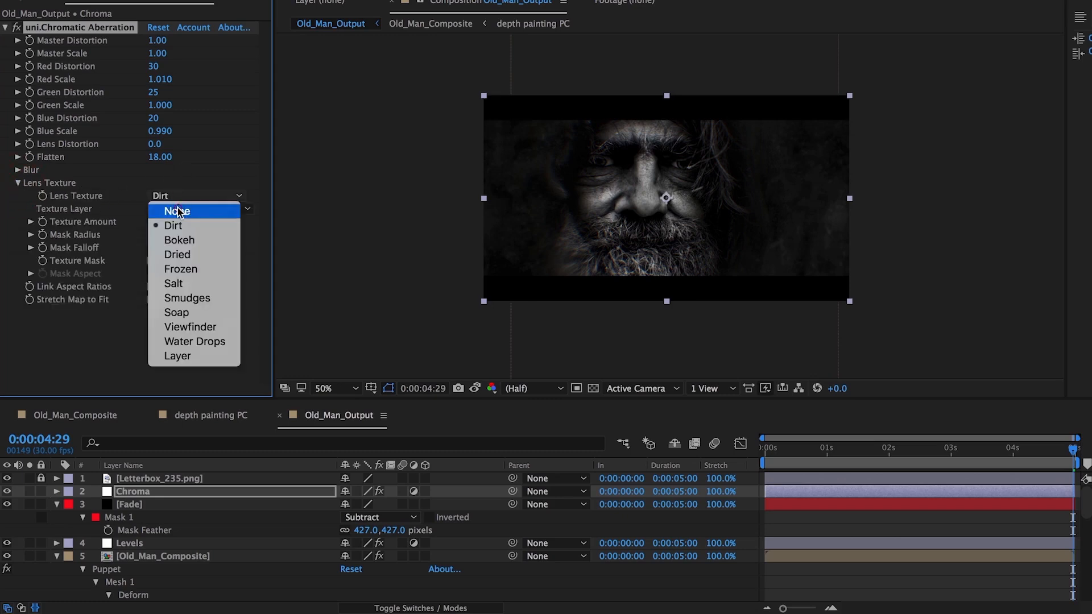
left_click(178, 212)
key("space")
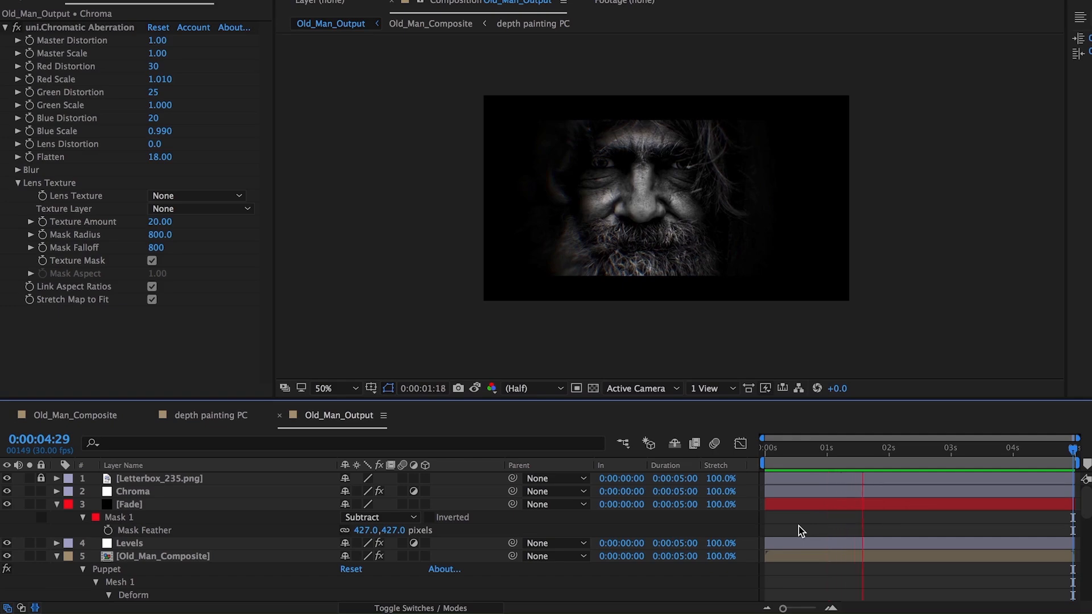